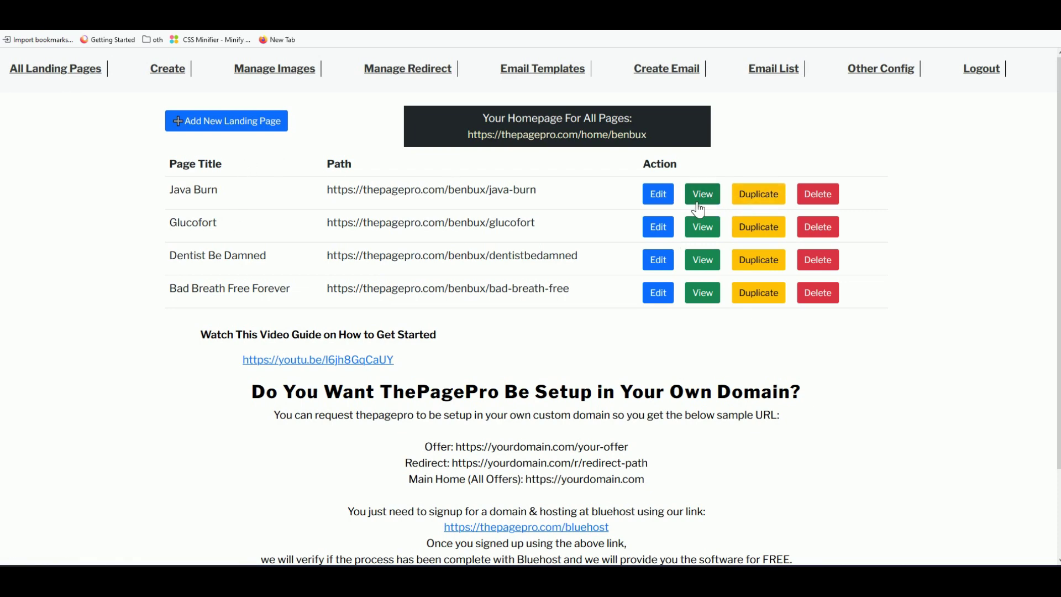
Preview the Java Burn landing page and return to the landing page dashboard.
click(248, 122)
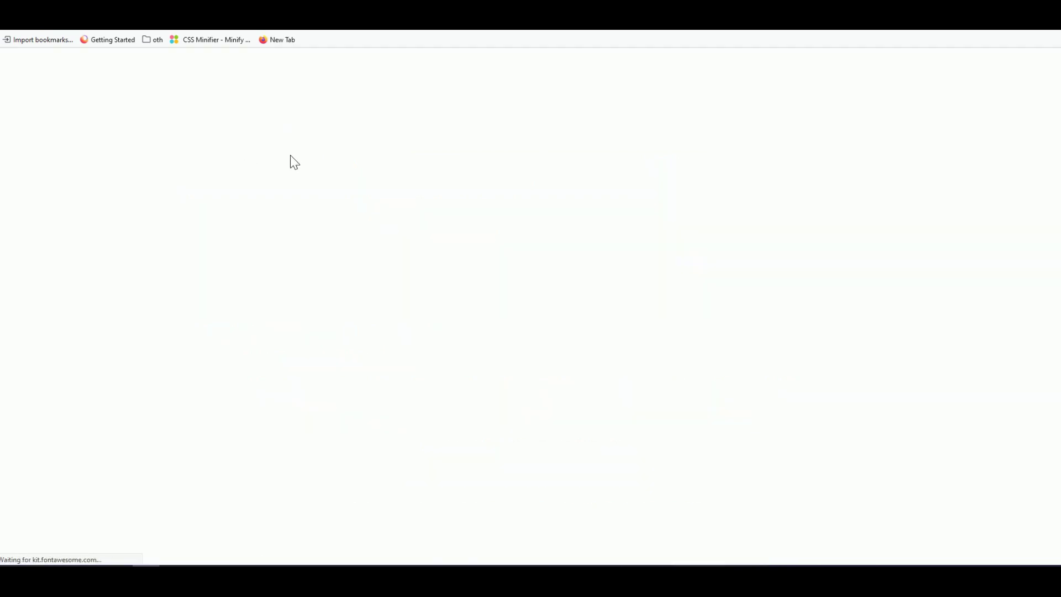
scroll(319, 313, down, 2)
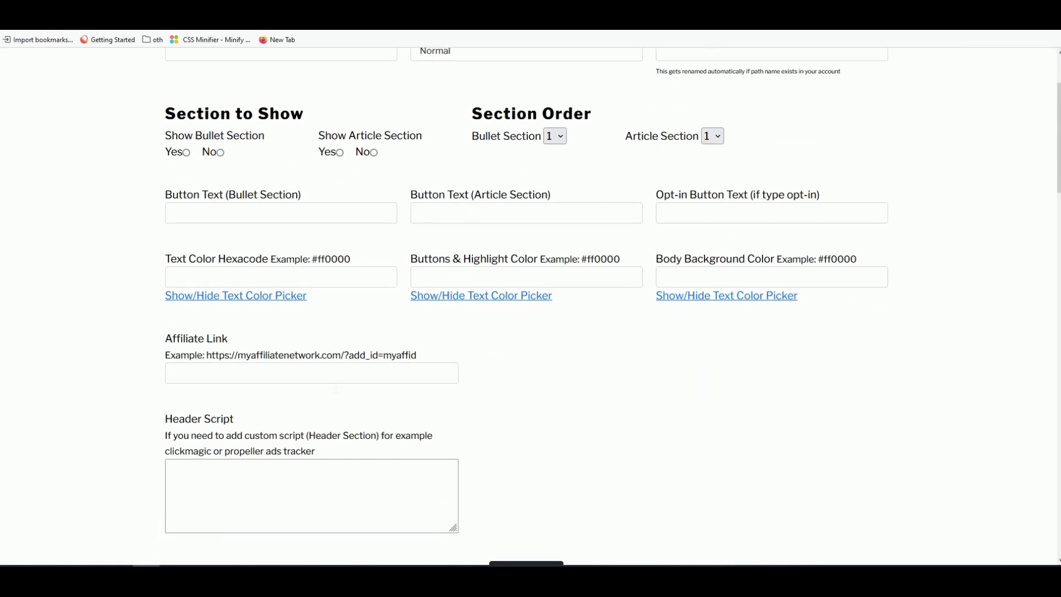
scroll(327, 386, up, 2)
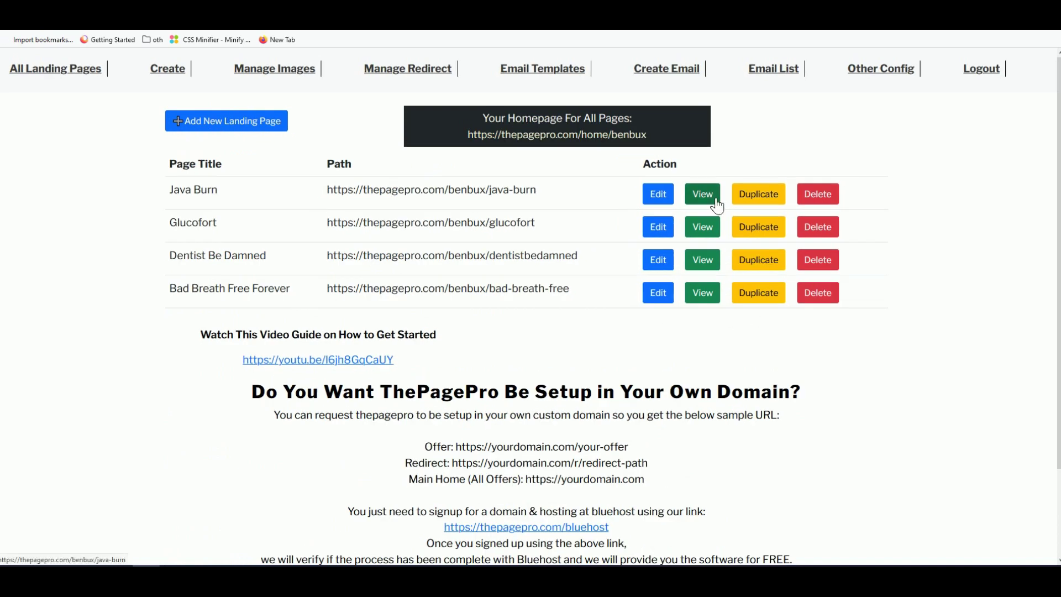
click(709, 198)
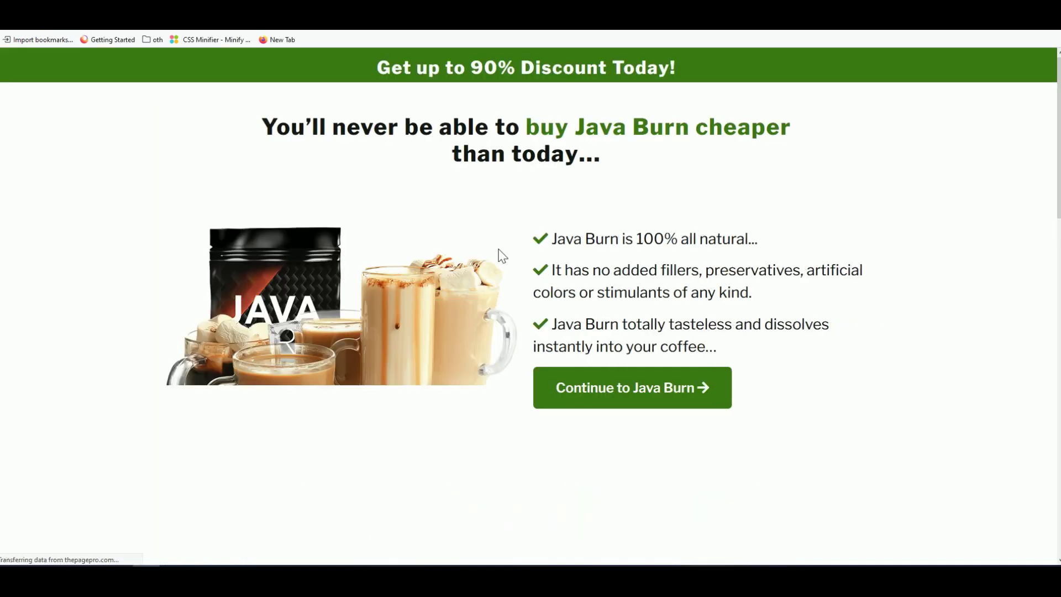
scroll(489, 240, down, 2)
scroll(510, 303, up, 2)
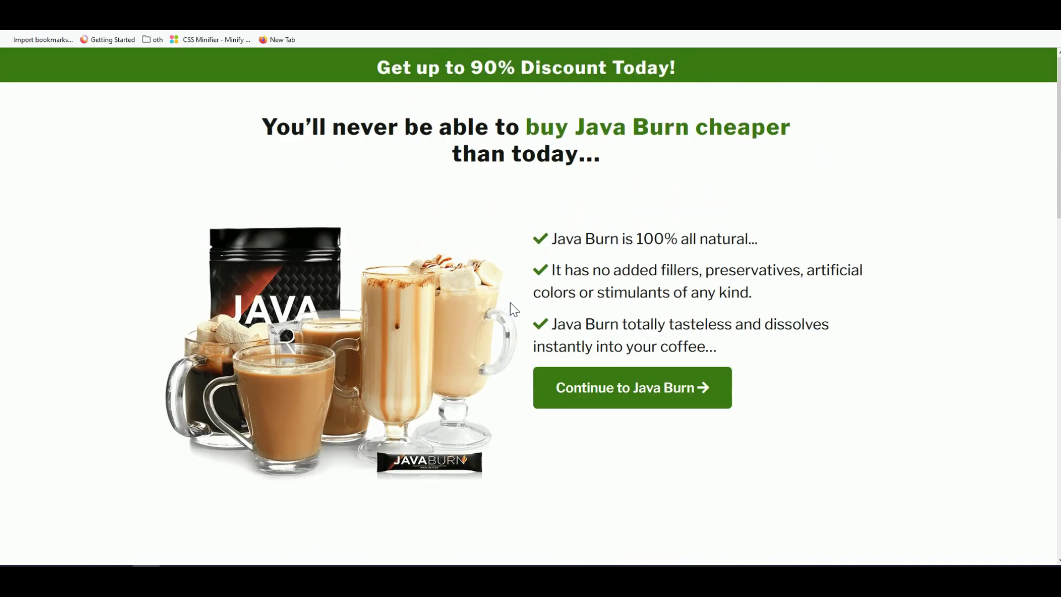
scroll(508, 307, down, 3)
scroll(399, 258, up, 1)
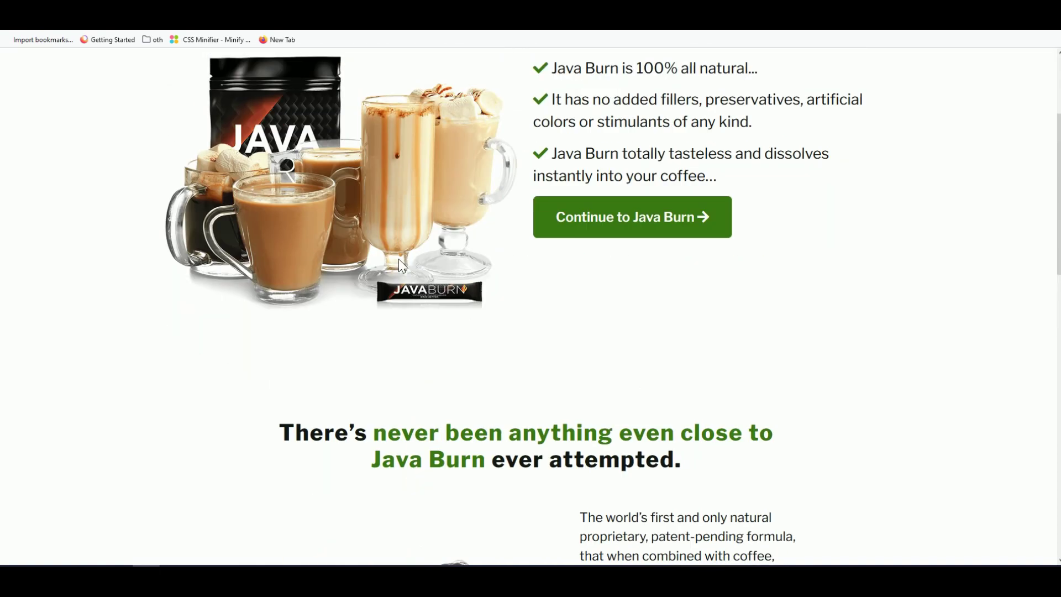
scroll(390, 163, up, 1)
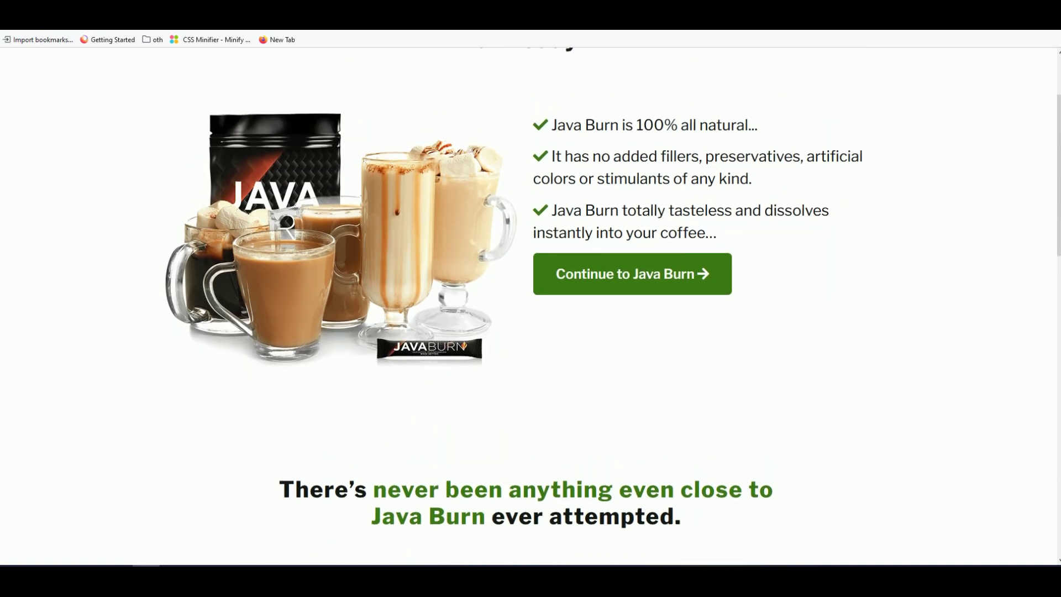
click(620, 17)
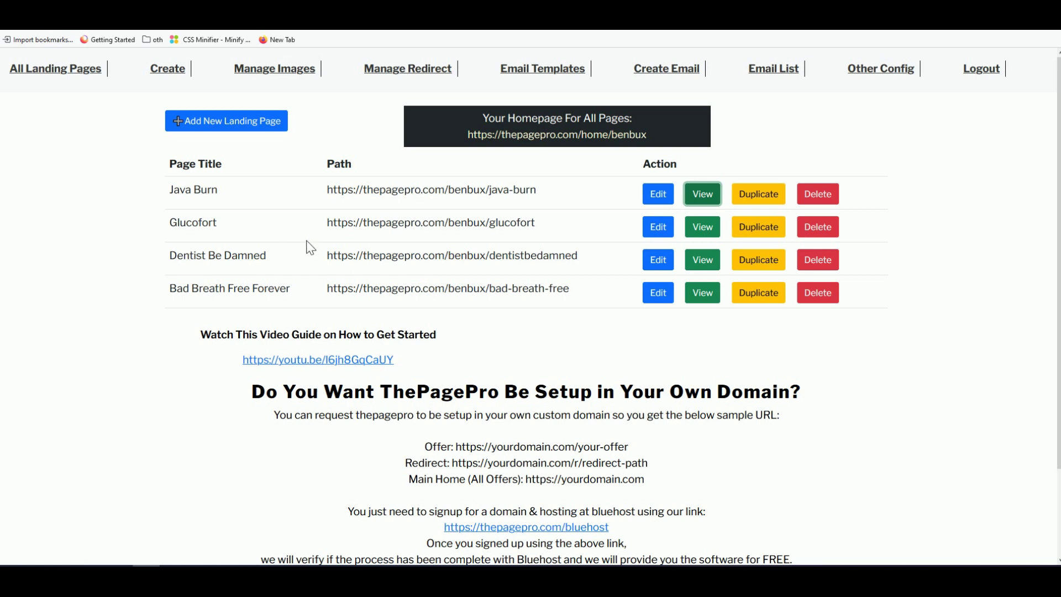
Open Java Burn for editing and confirm its page type is Opt-in.
click(416, 262)
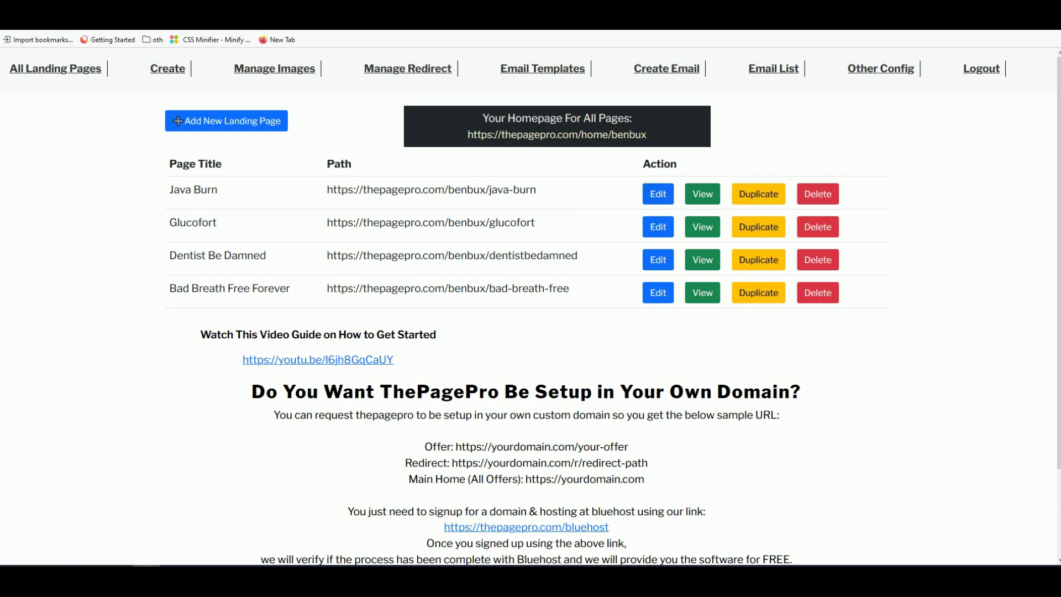
click(663, 197)
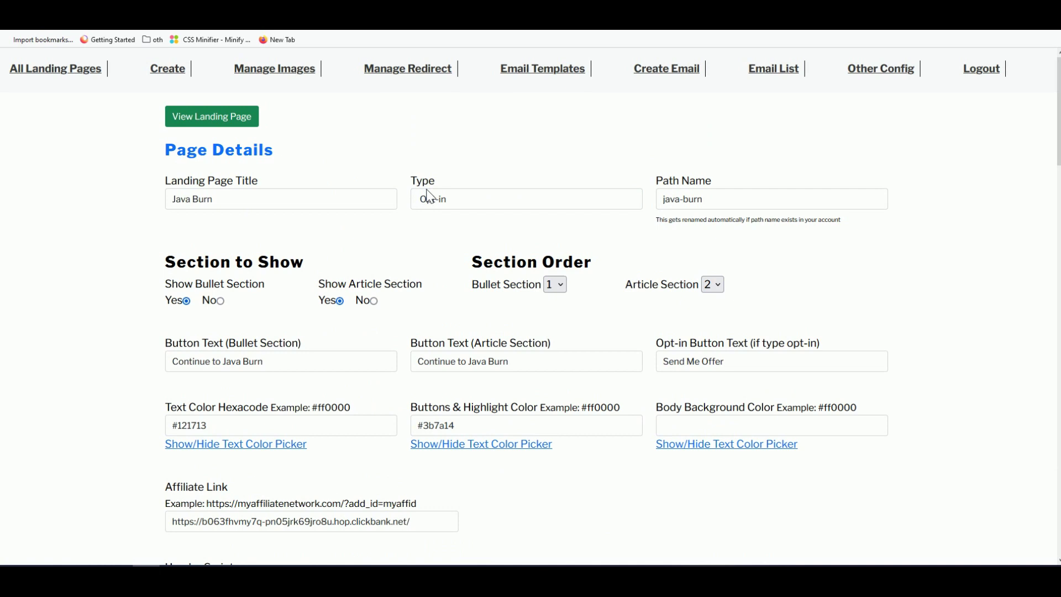
click(445, 207)
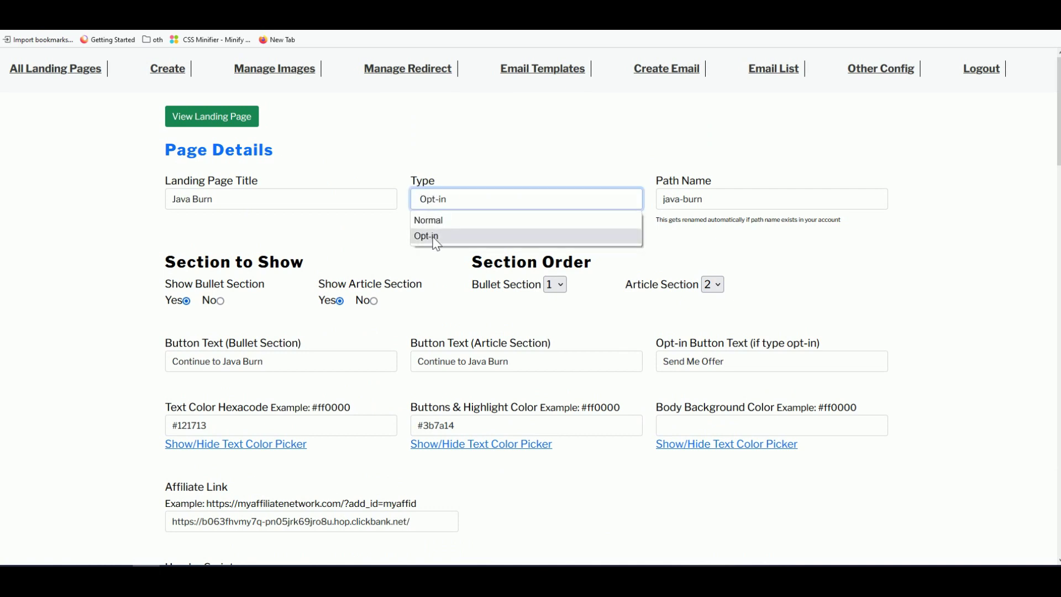
click(433, 237)
click(433, 207)
click(434, 239)
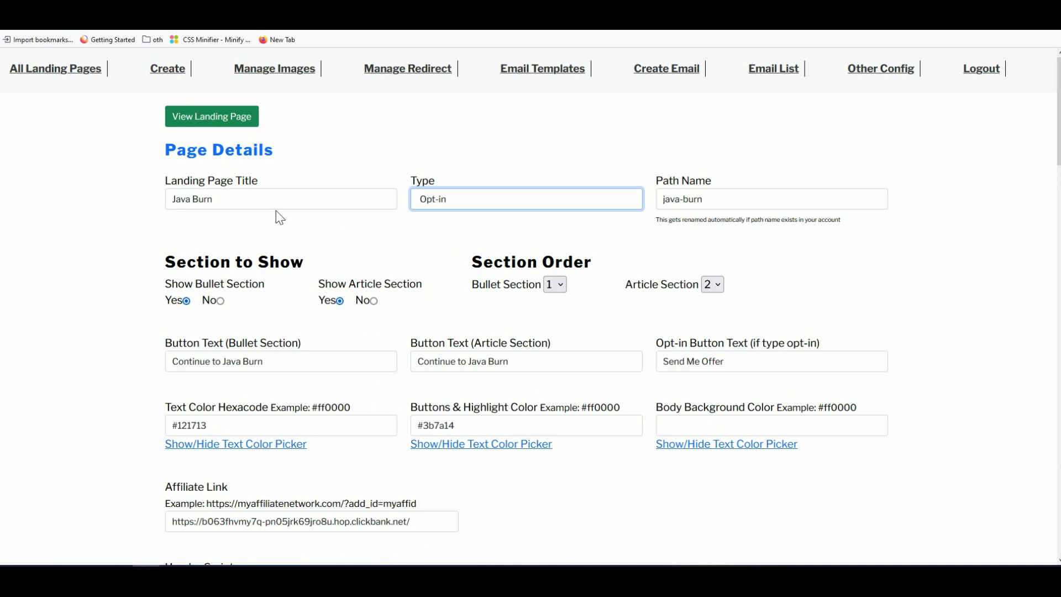
click(212, 118)
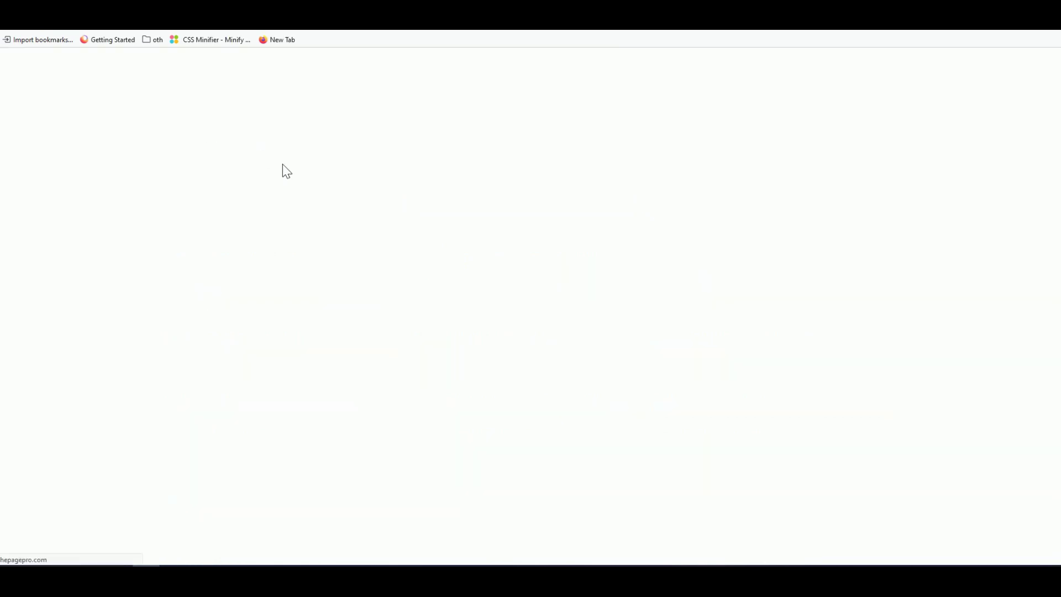
scroll(647, 332, down, 2)
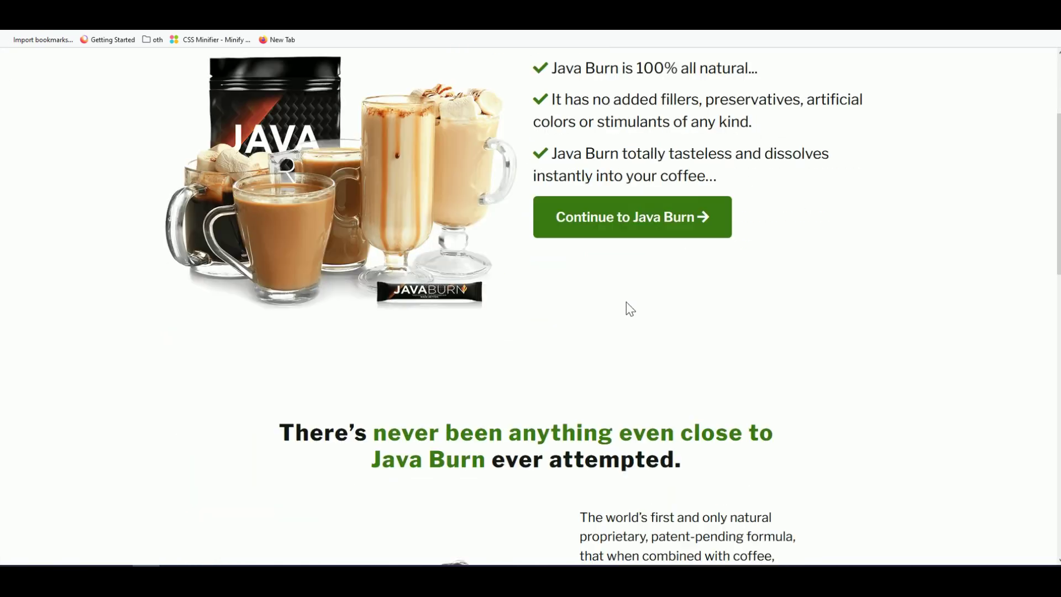
scroll(625, 307, up, 1)
click(623, 343)
scroll(621, 347, up, 1)
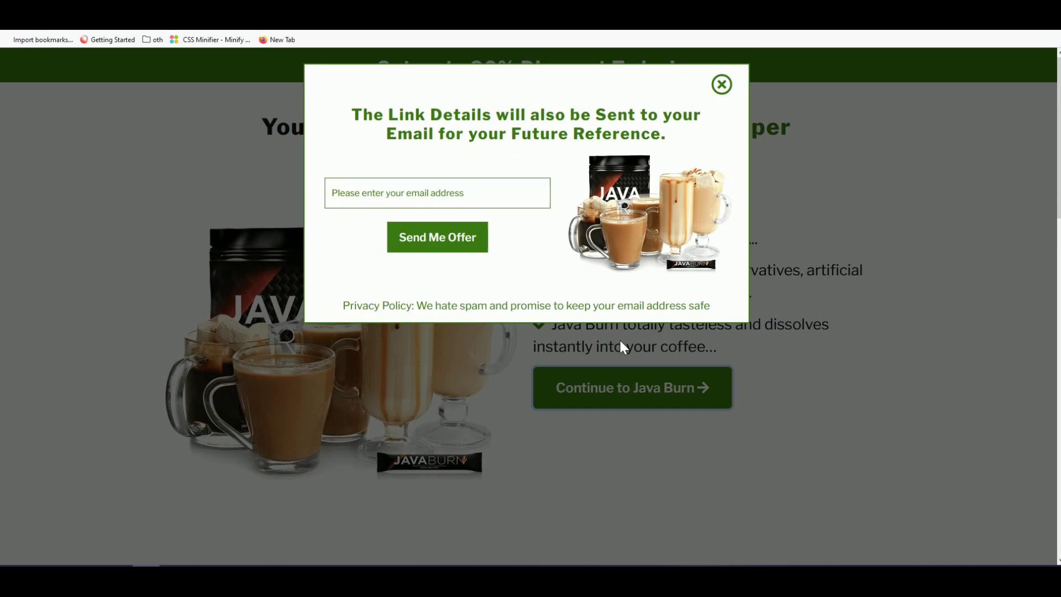
click(372, 200)
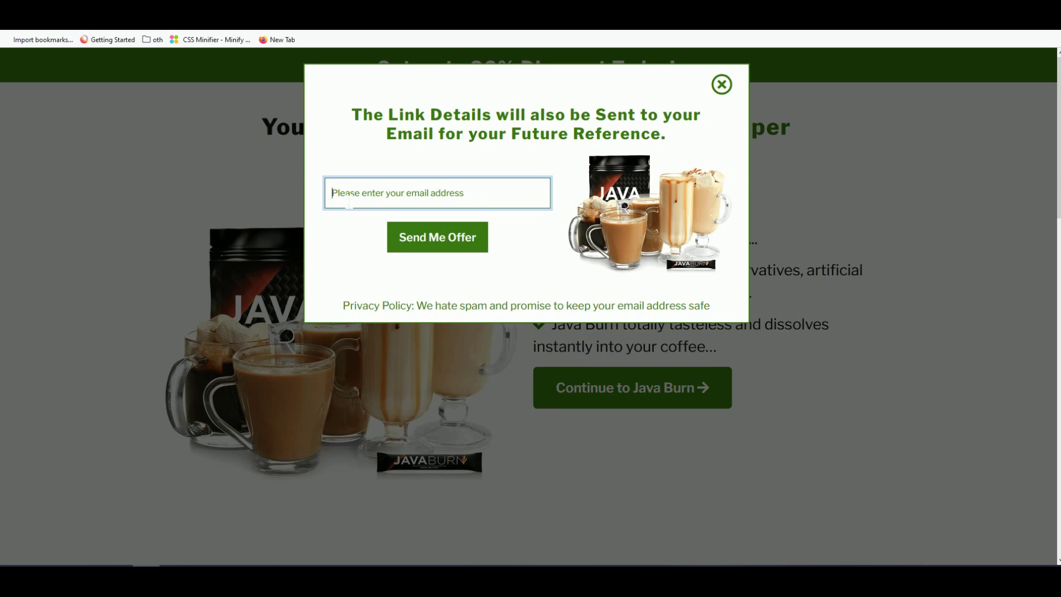
click(722, 85)
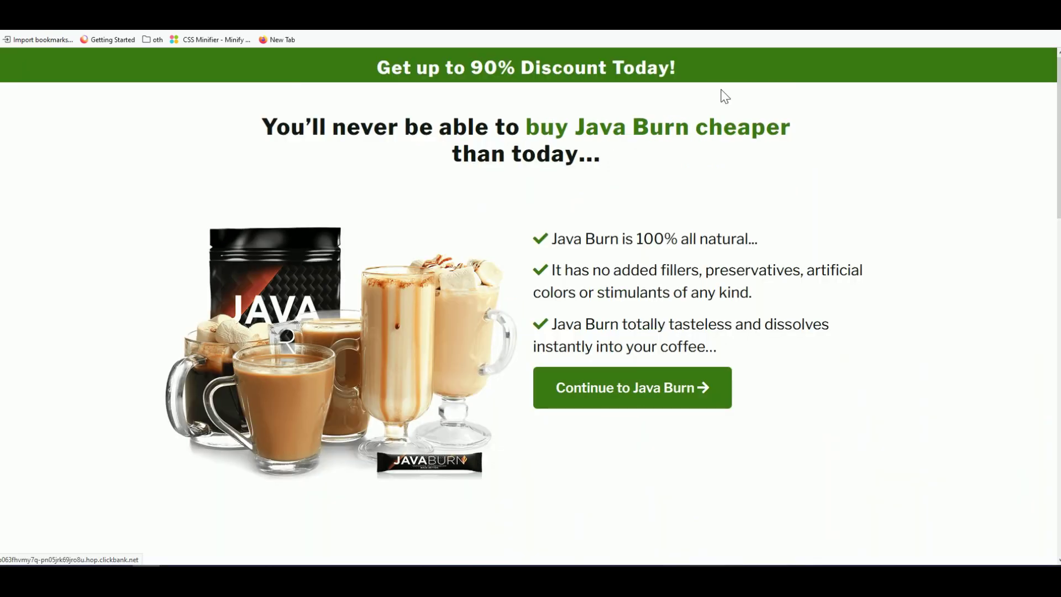
key(ctrl+w)
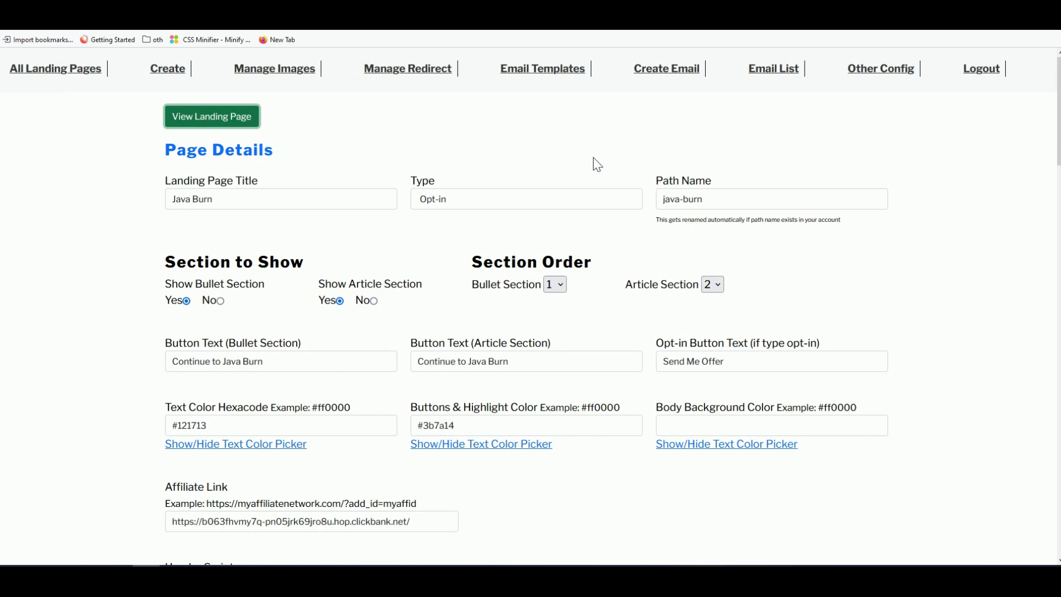
Show the Email List as plain text, then select and copy every address.
click(651, 152)
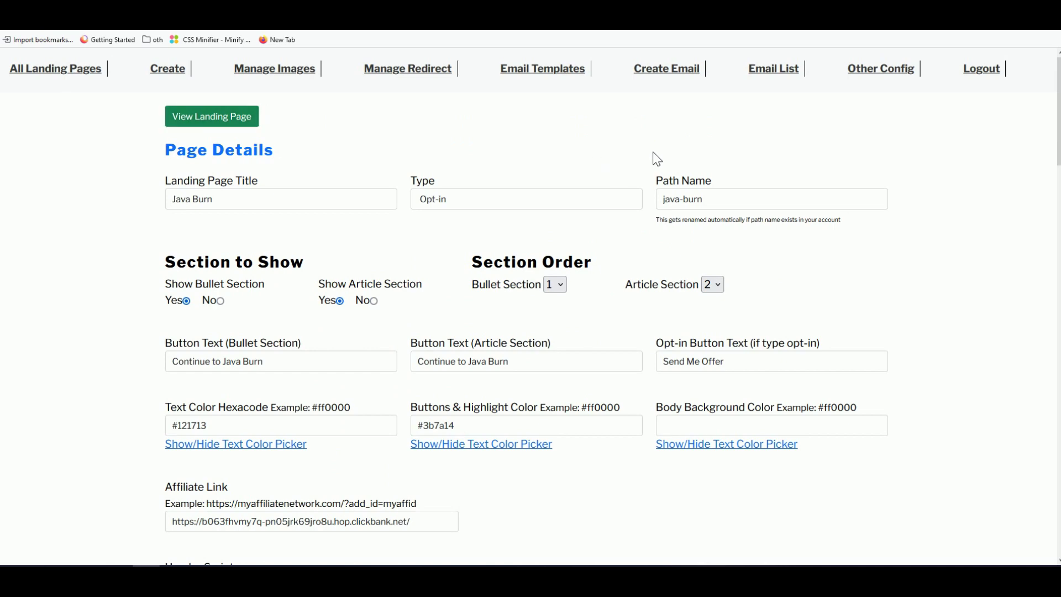
click(779, 75)
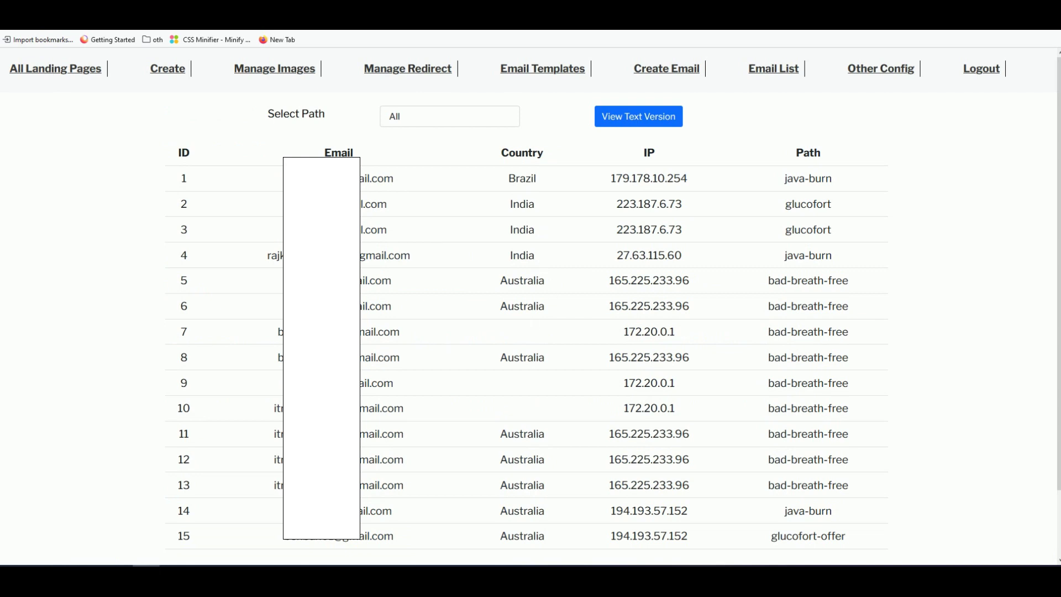
click(454, 120)
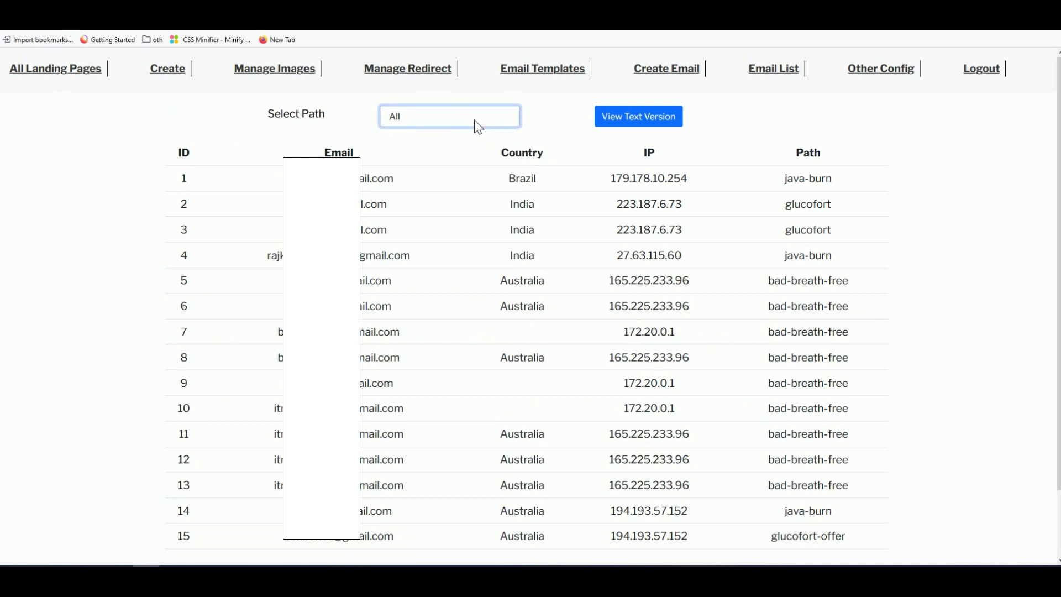
click(656, 118)
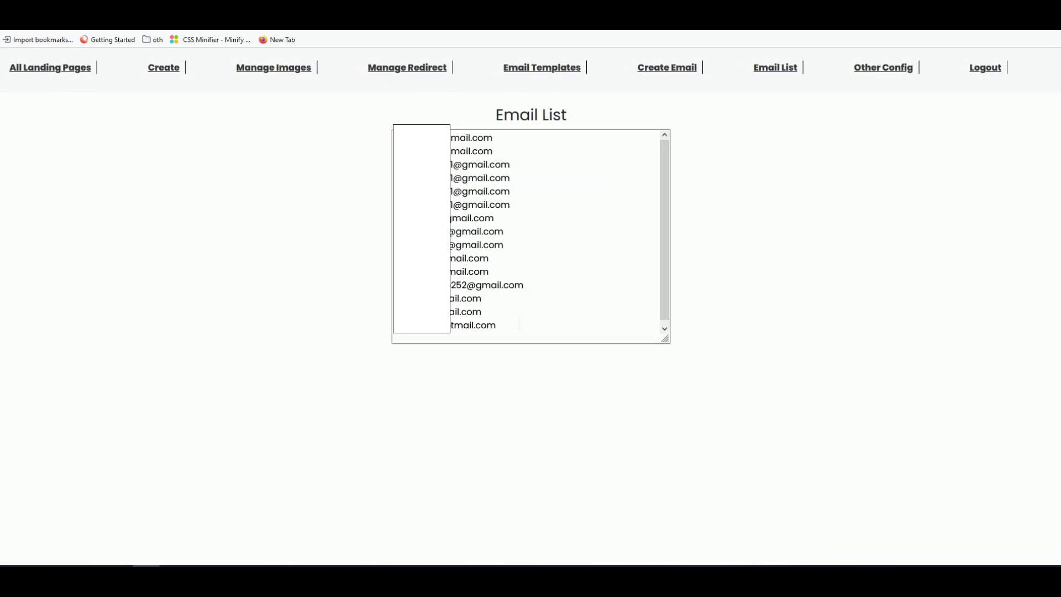
mouse_move(526, 332)
mouse_down()
mouse_move(498, 204)
mouse_move(453, 134)
mouse_up()
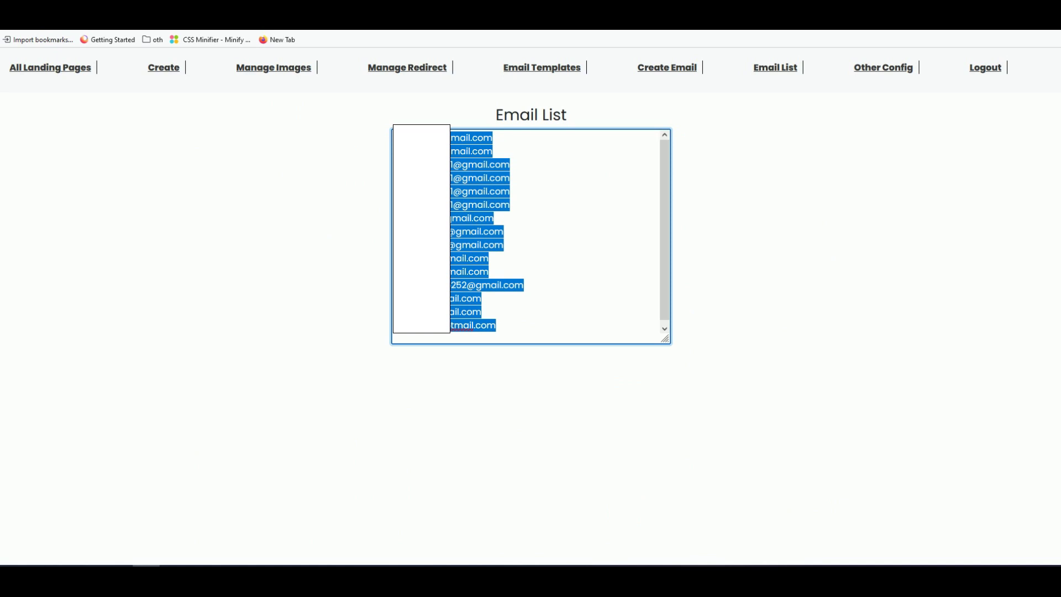
right_click(453, 213)
click(470, 256)
Create an email with the copied addresses pasted into Enter Email Addresses.
click(672, 73)
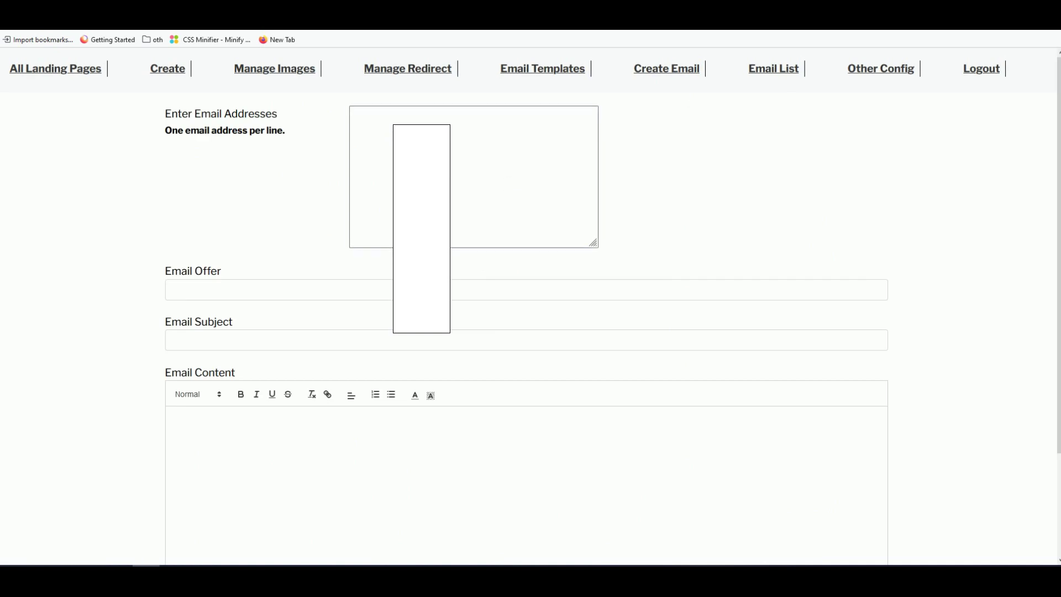
click(438, 161)
key(ctrl+v)
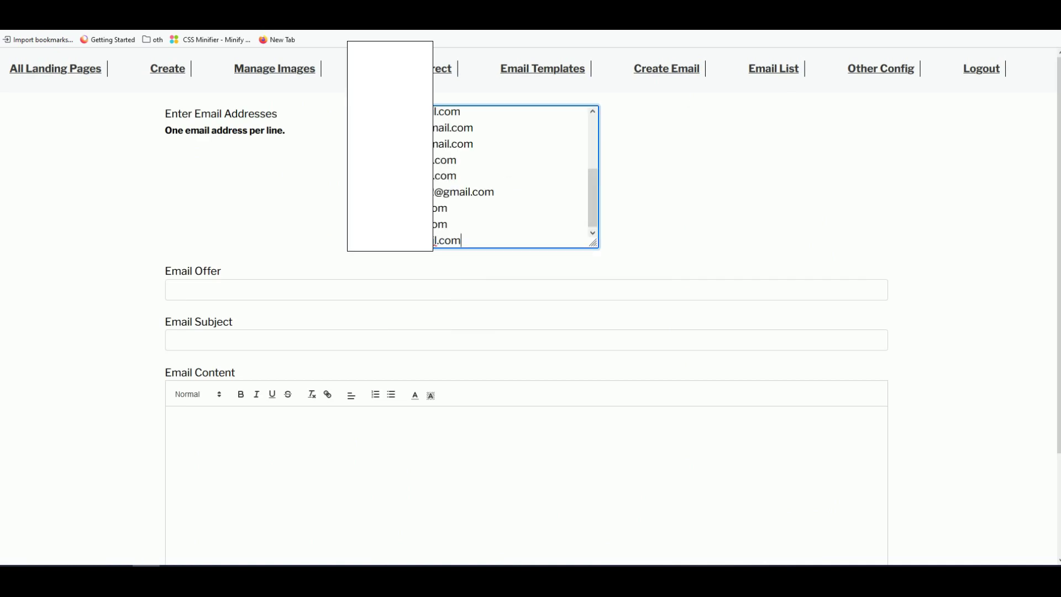
click(233, 440)
scroll(236, 448, down, 1)
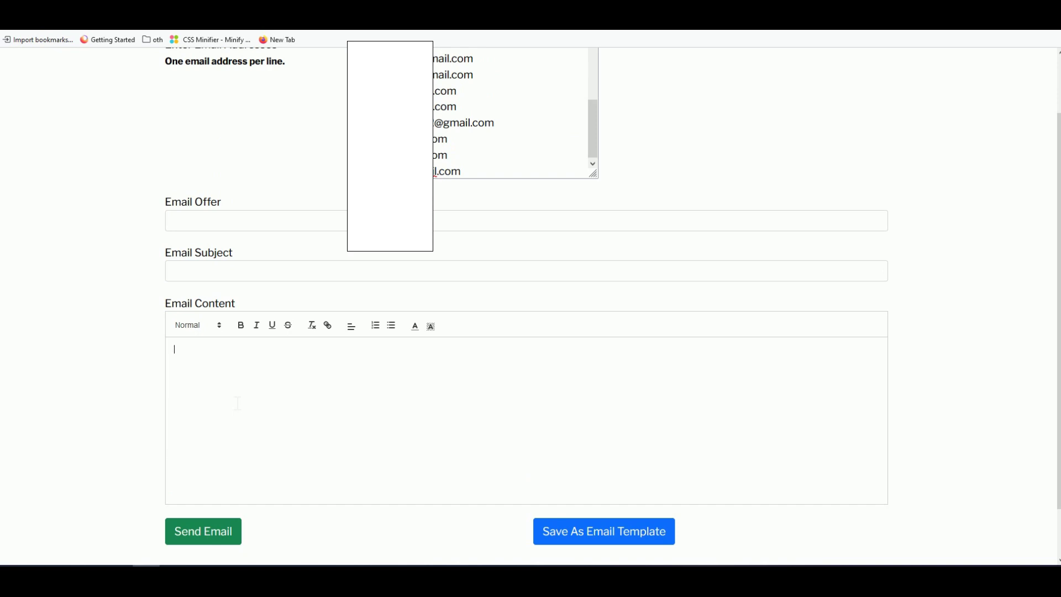
scroll(357, 328, up, 1)
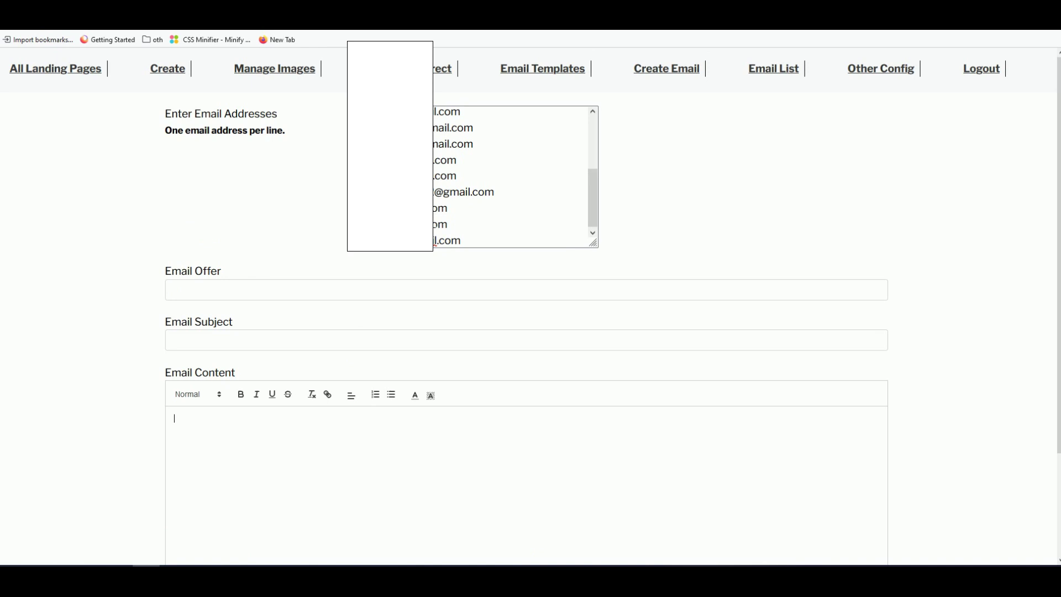
click(225, 292)
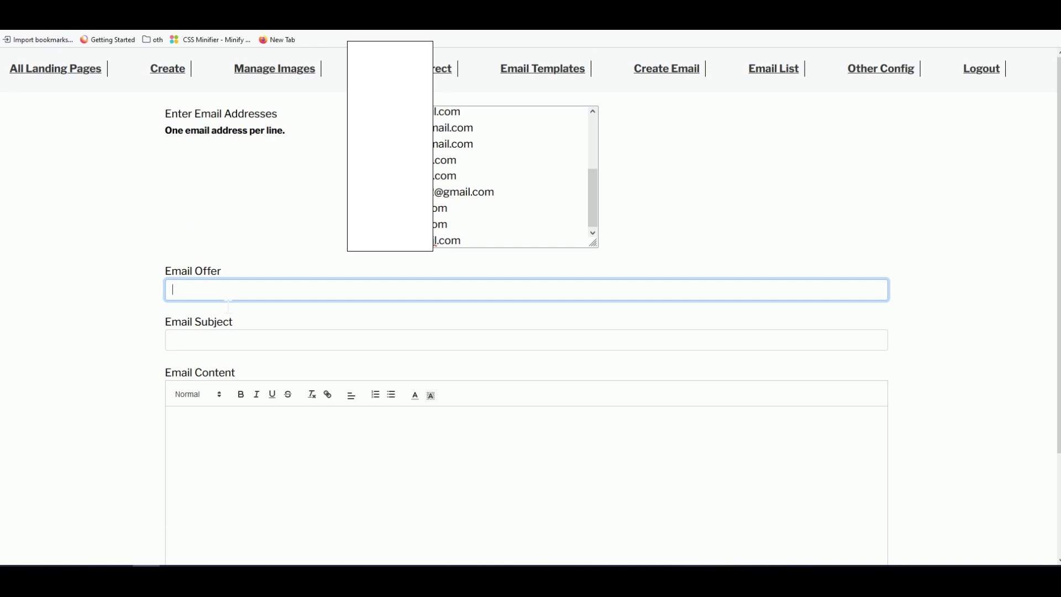
click(189, 492)
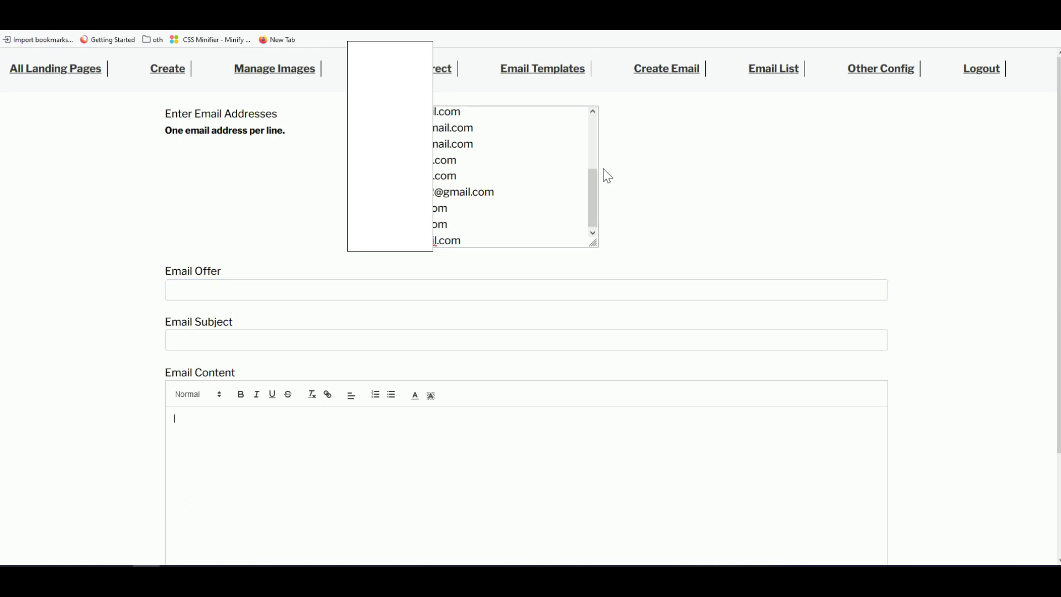
click(879, 74)
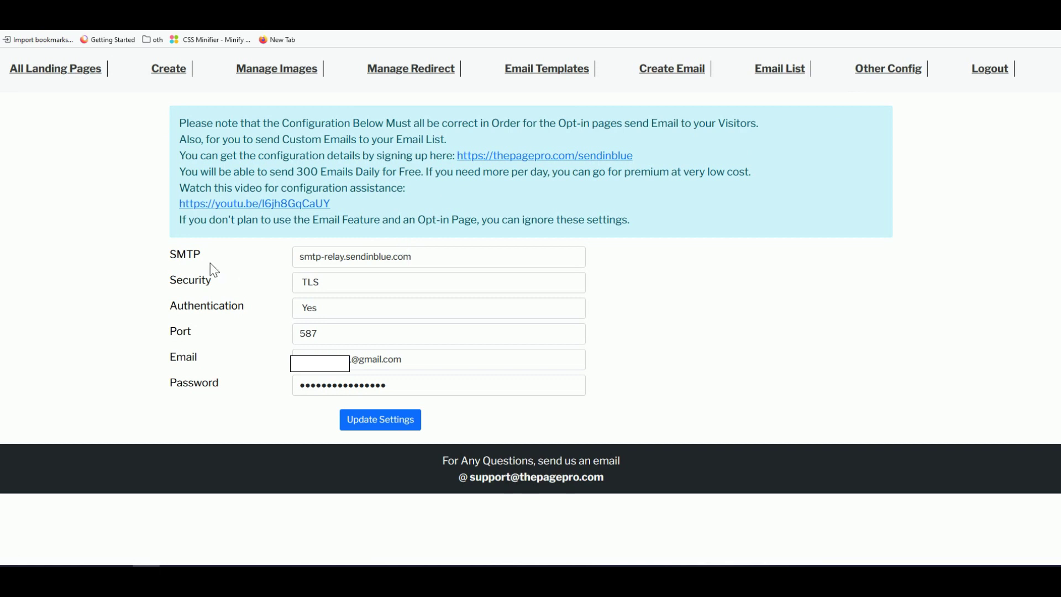
drag(179, 158, 258, 157)
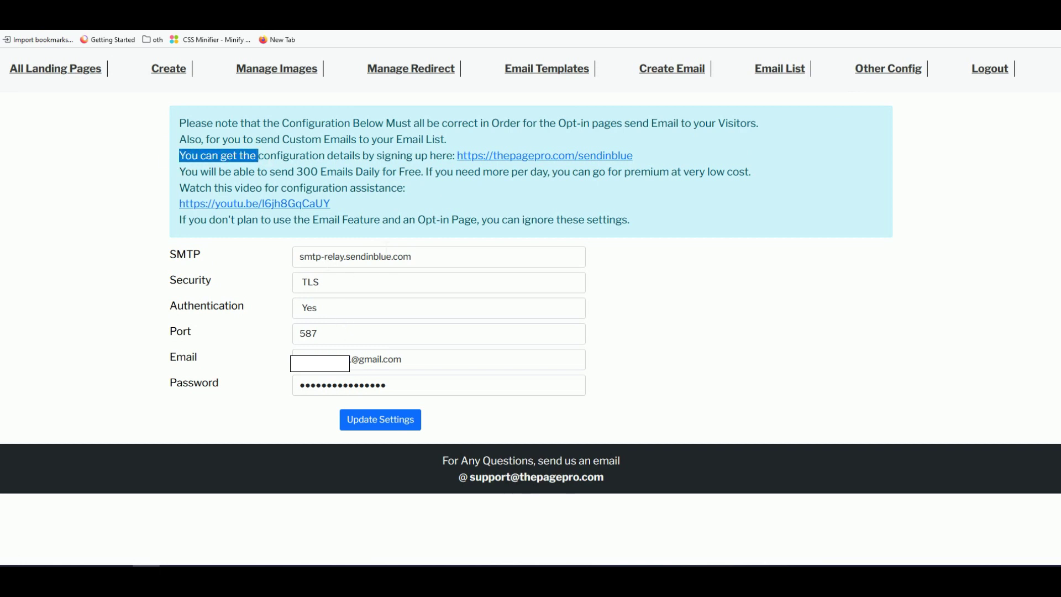
click(404, 169)
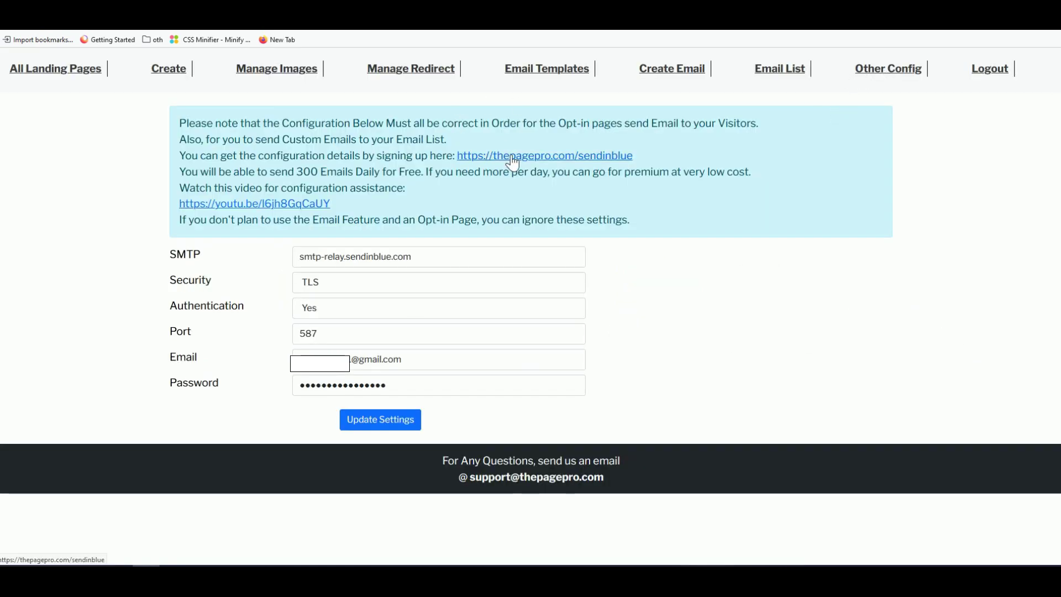
Follow the Sendinblue link and reach SMTP & API via the thepagepro.com account menu.
click(578, 167)
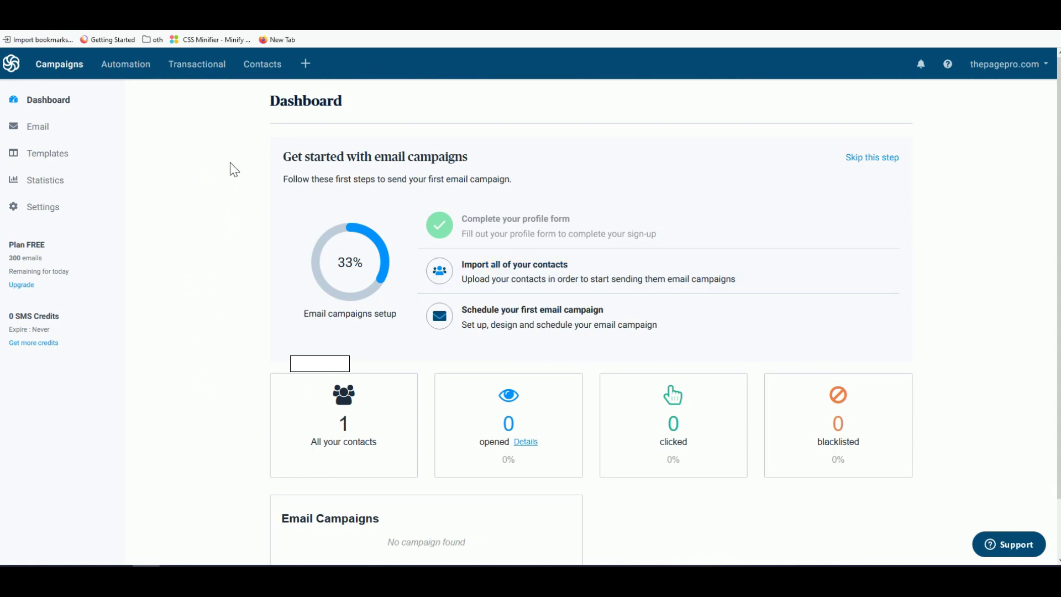
click(1026, 76)
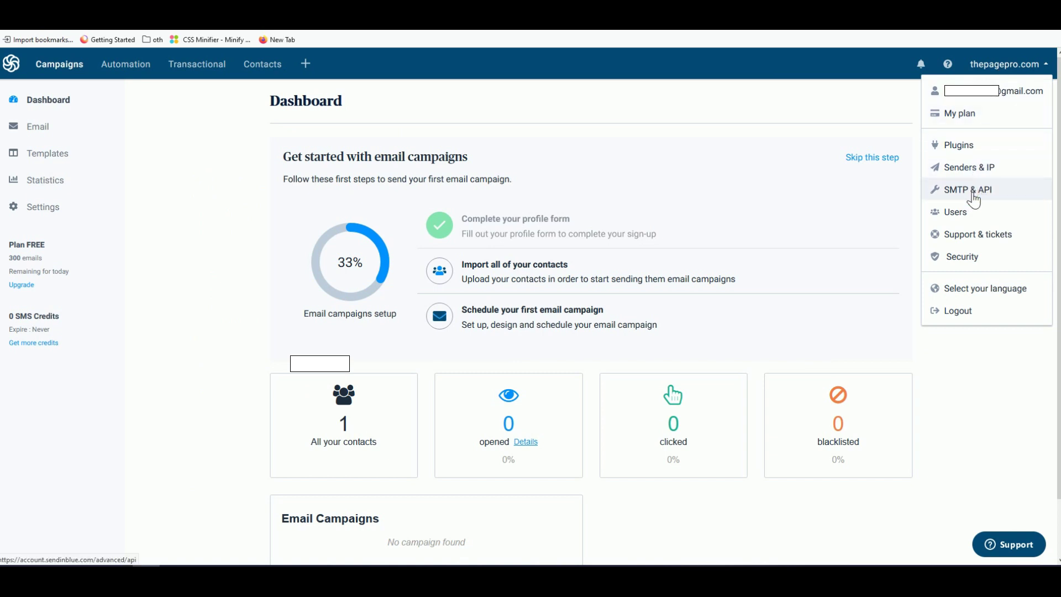
click(972, 196)
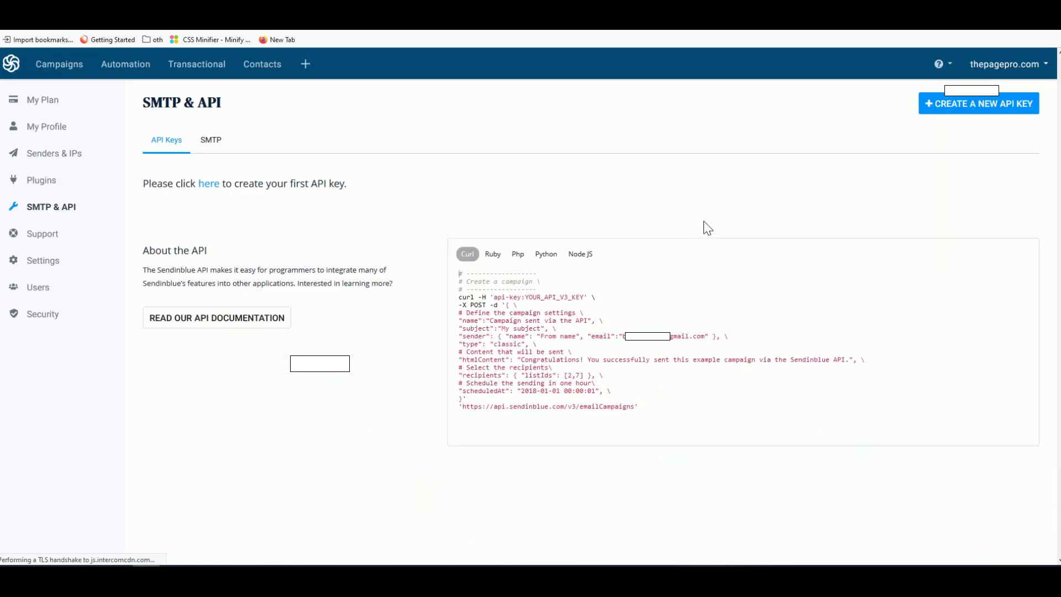
Open Sendinblue's SMTP tab and copy the relay server address.
click(220, 145)
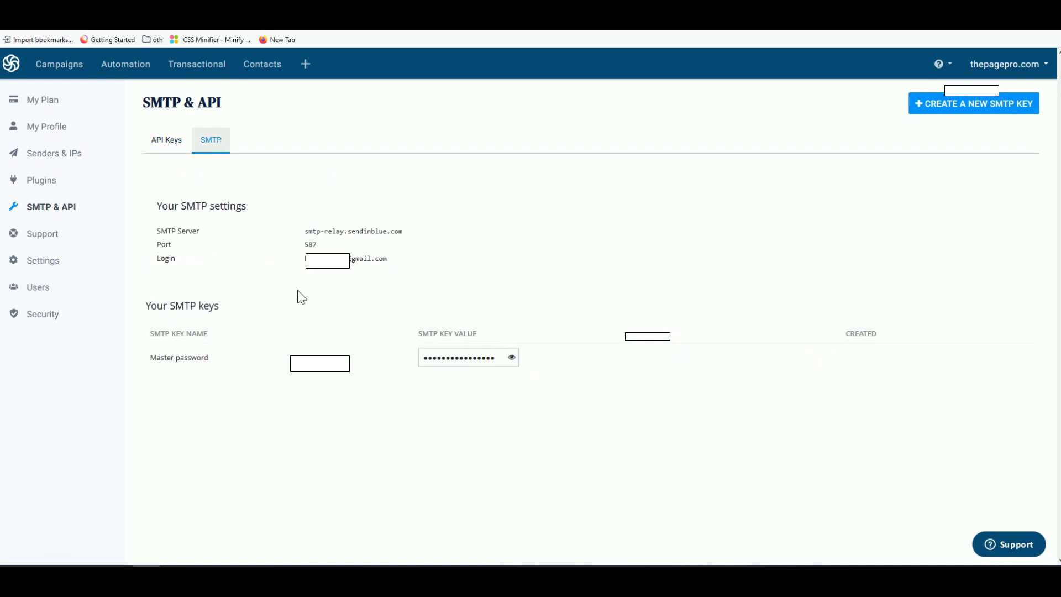
drag(417, 232, 304, 234)
right_click(305, 233)
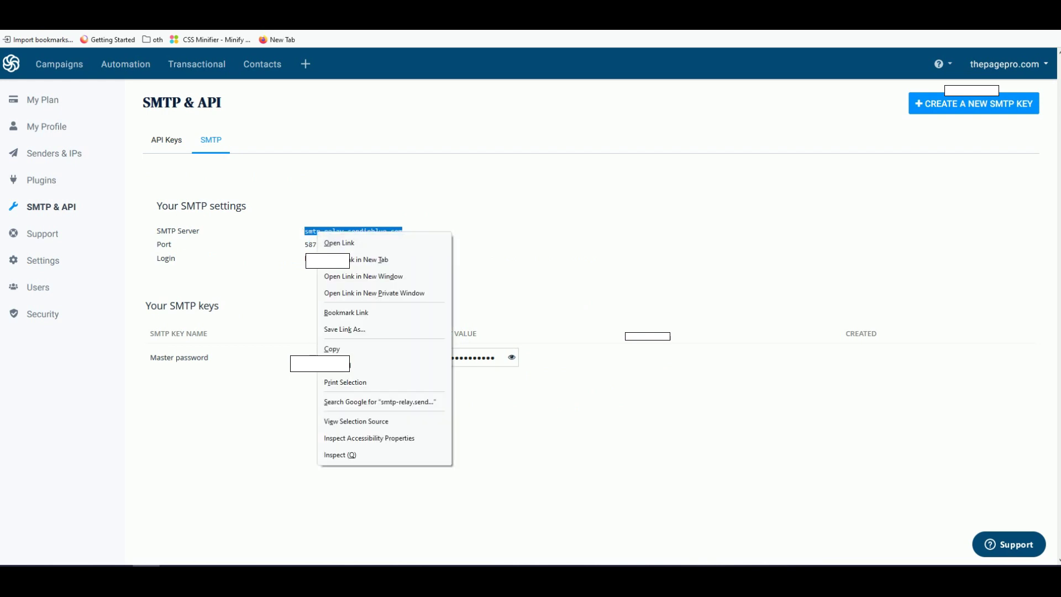
click(339, 343)
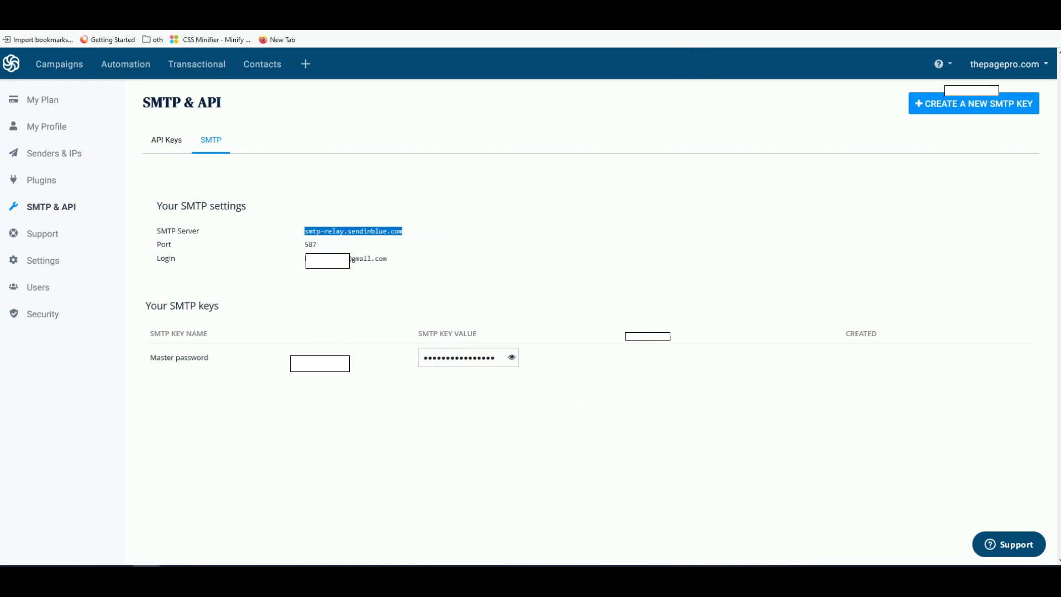
Pick up port 587 from Sendinblue and select ThePagePro's Port field.
key(ctrl+Tab)
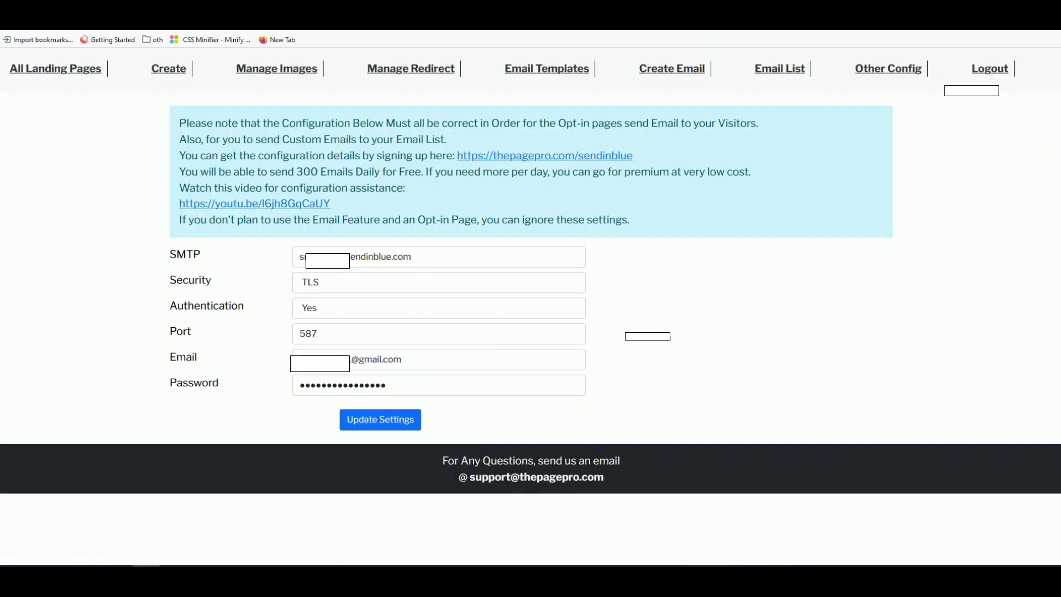
key(ctrl+Tab)
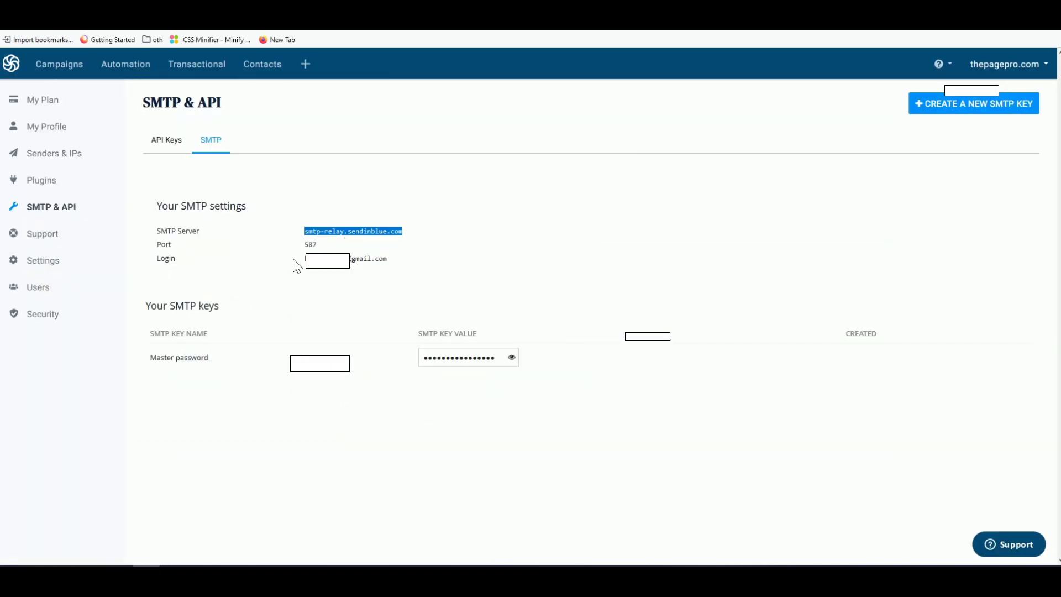
double_click(310, 245)
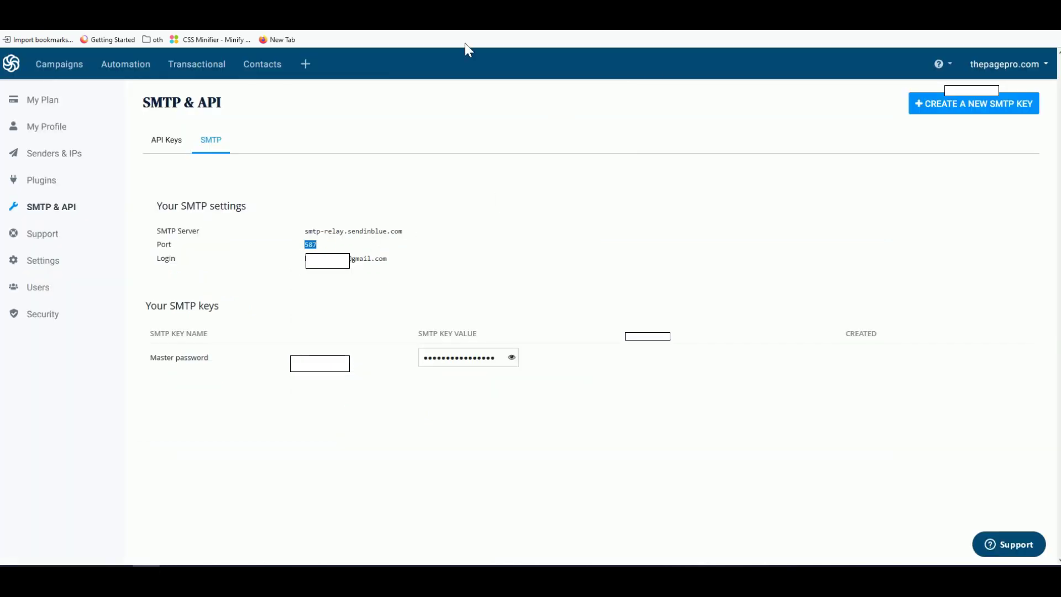
key(ctrl+Tab)
drag(320, 333, 190, 349)
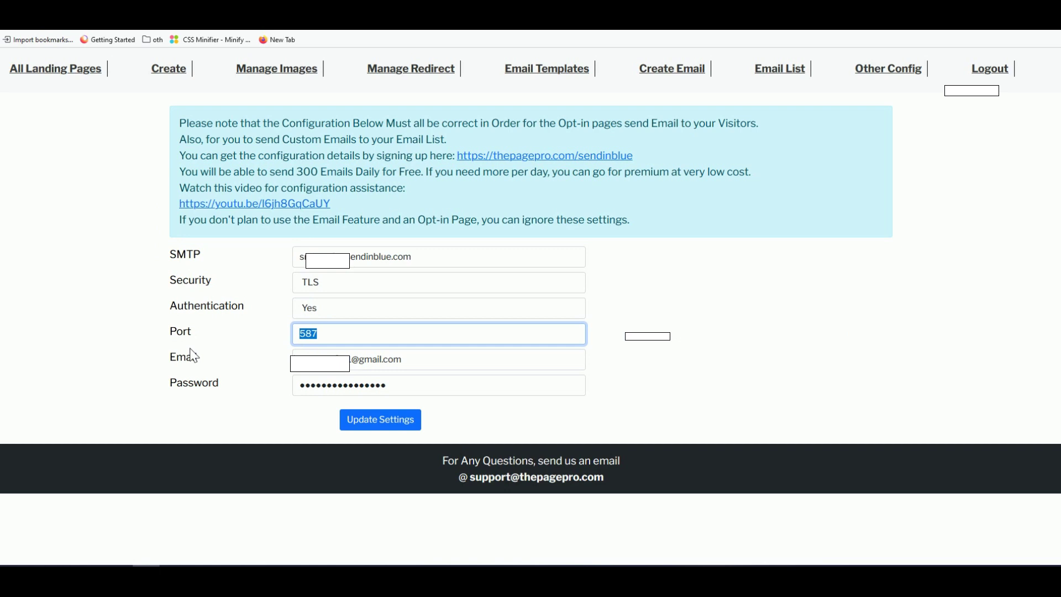
Confirm ThePagePro's mail settings keep Security TLS and Authentication Yes.
click(320, 286)
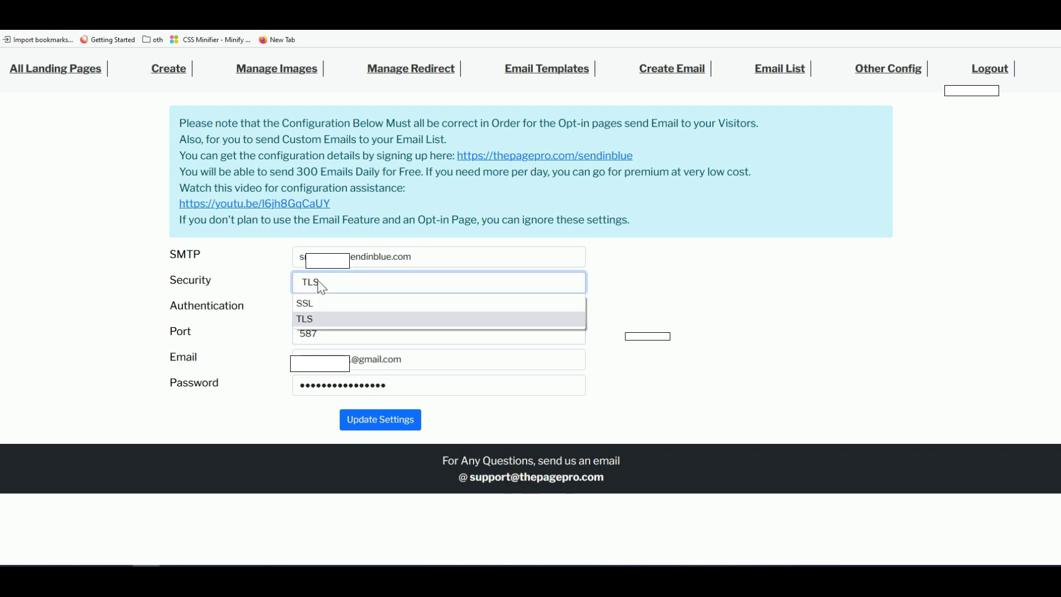
click(308, 318)
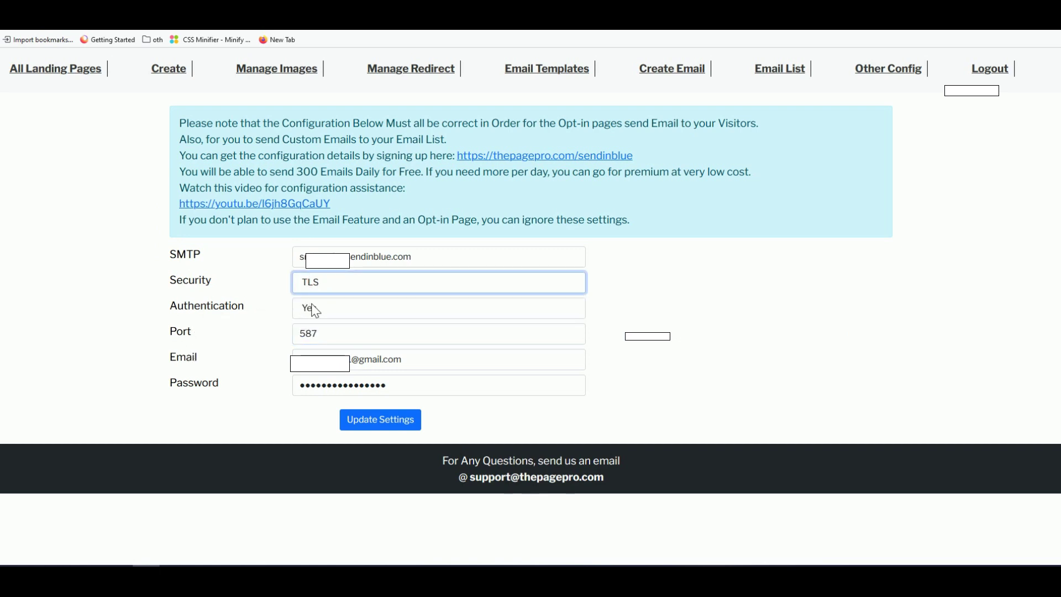
click(315, 309)
click(310, 332)
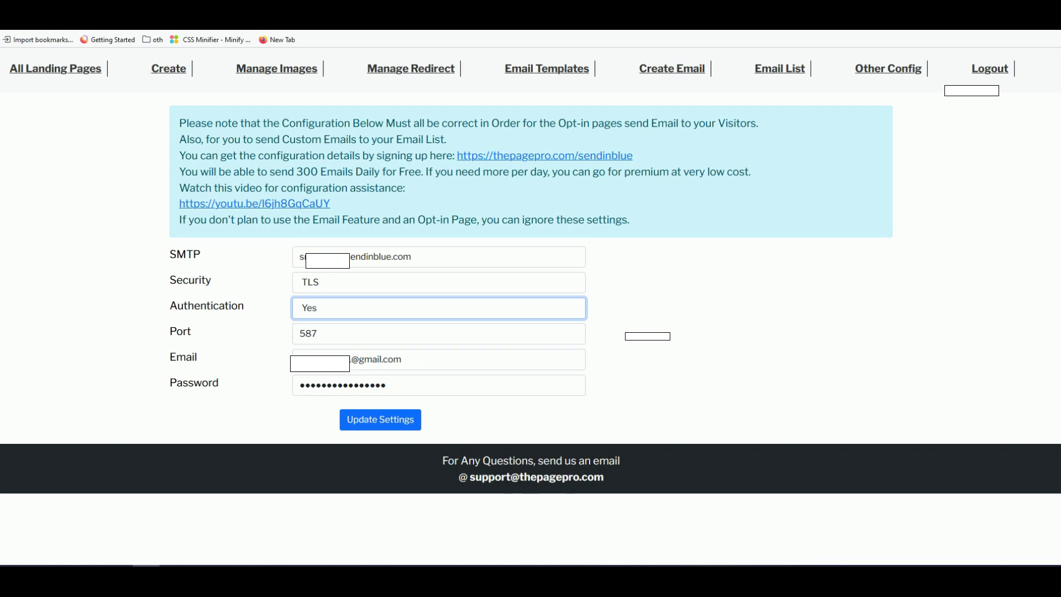
triple_click(323, 360)
click(259, 363)
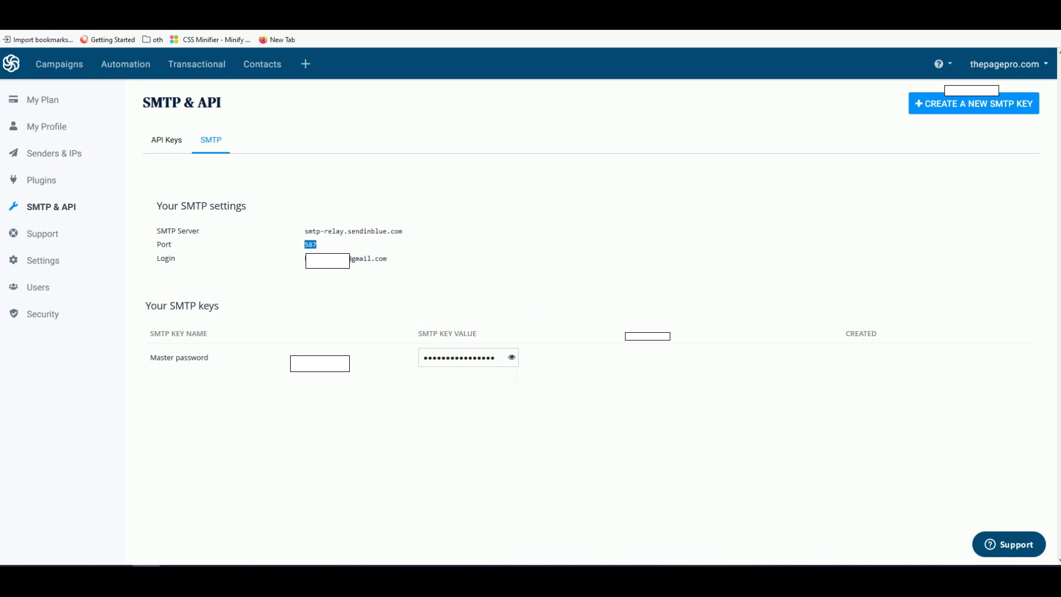
click(758, 16)
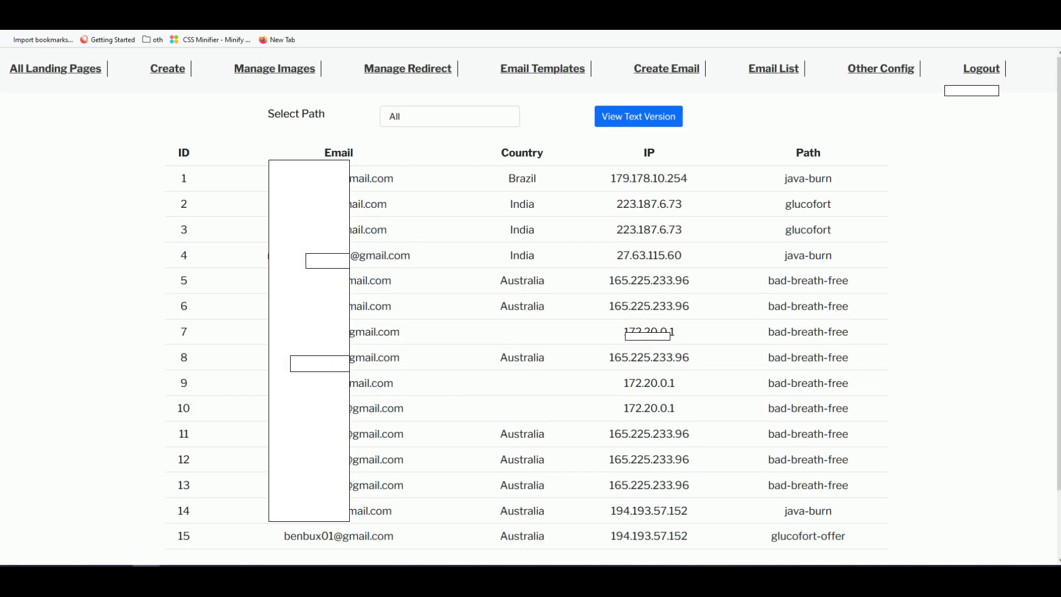
Copy the row 5 and row 9 subscriber emails from the list.
double_click(365, 280)
right_click(368, 282)
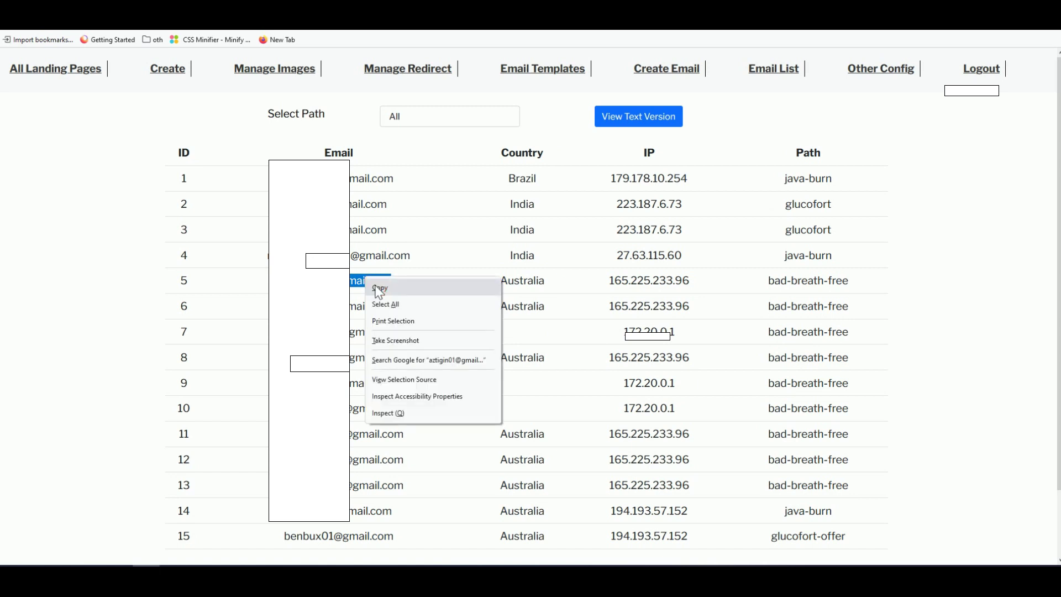
click(377, 288)
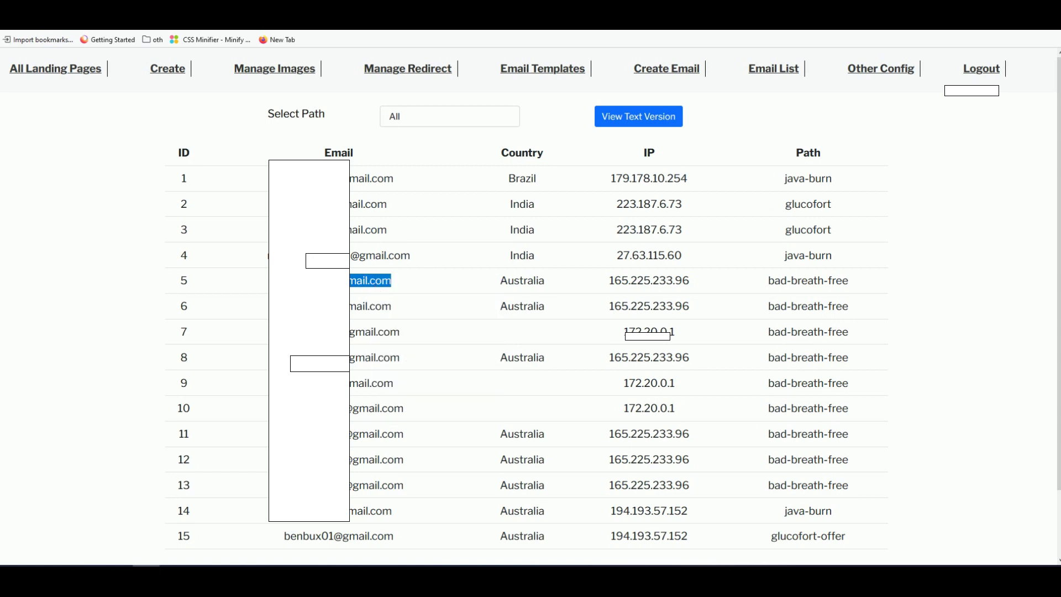
key(alt+Tab)
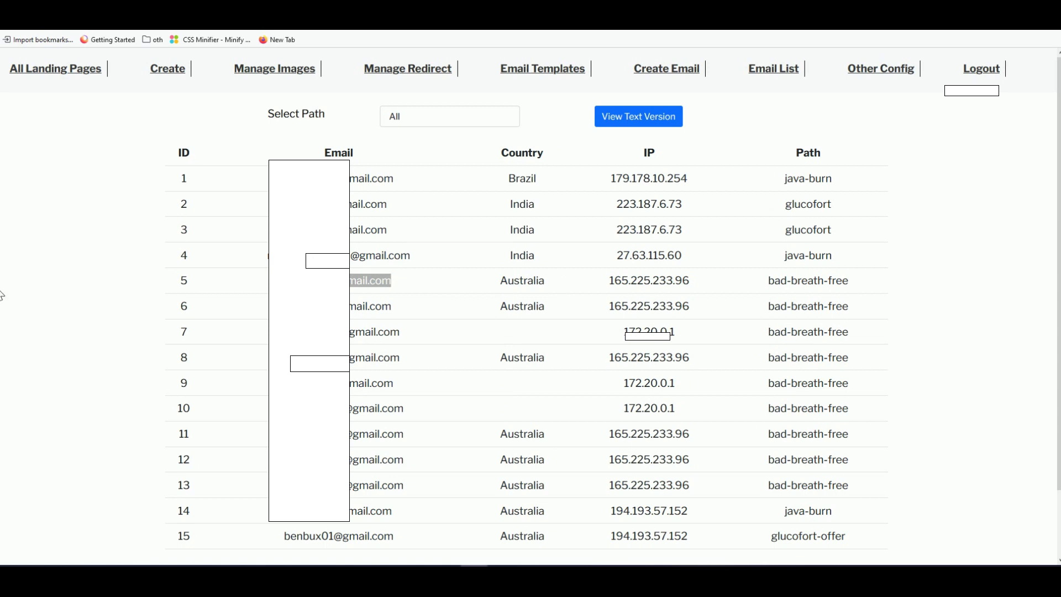
double_click(358, 384)
right_click(352, 384)
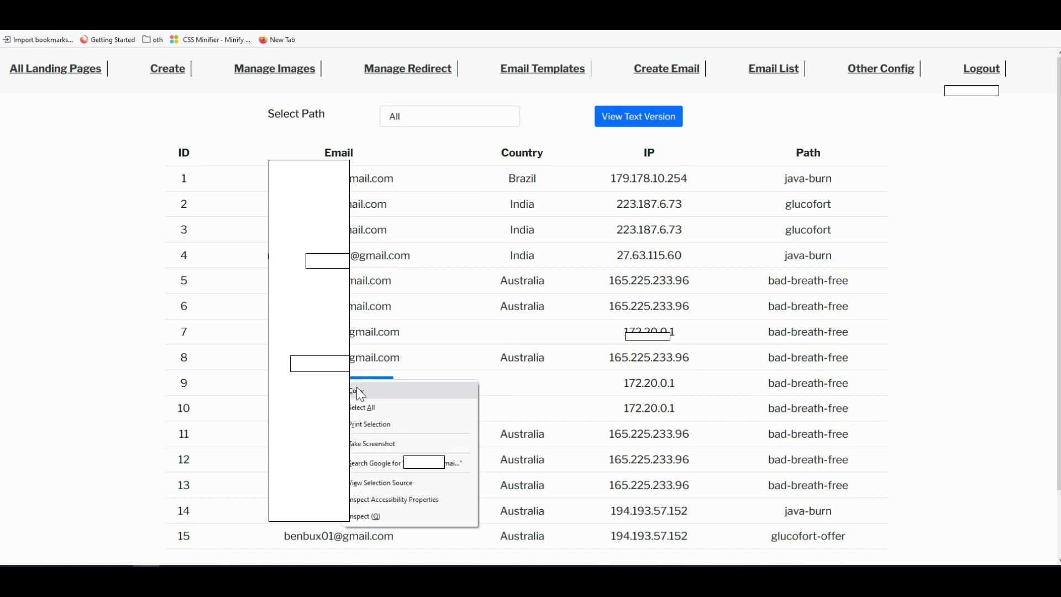
click(365, 393)
key(alt+Tab)
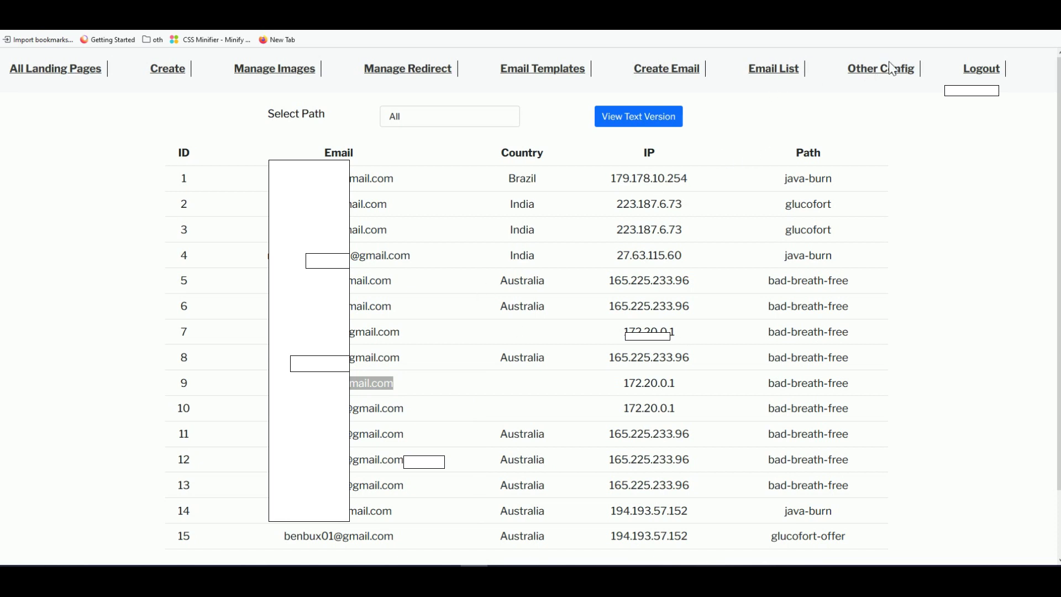
key(alt+Tab)
Open Create Email and paste both copied addresses into the recipient box.
click(701, 71)
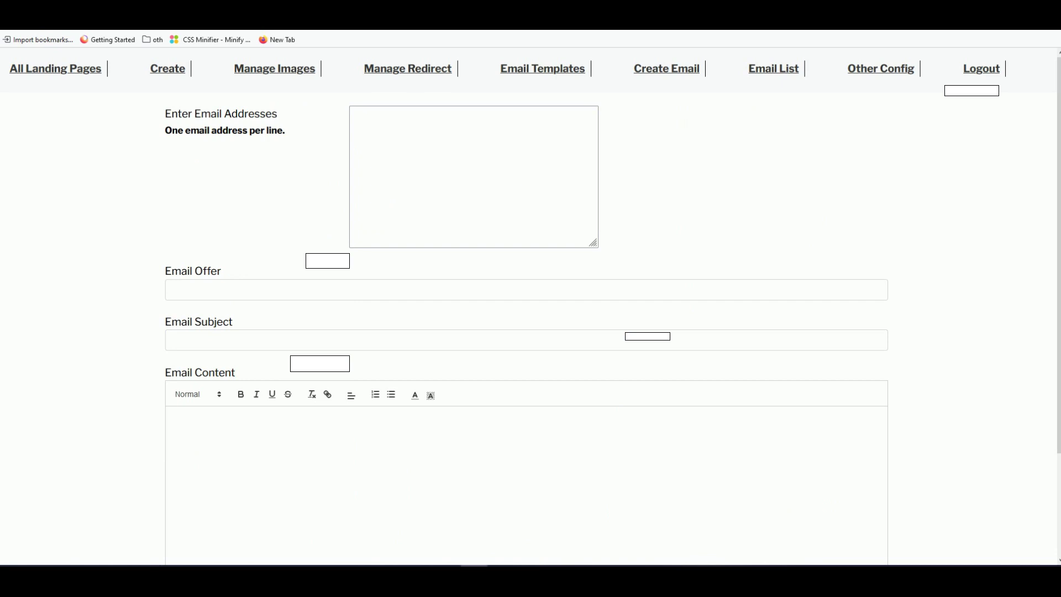
click(404, 206)
key(ctrl+v)
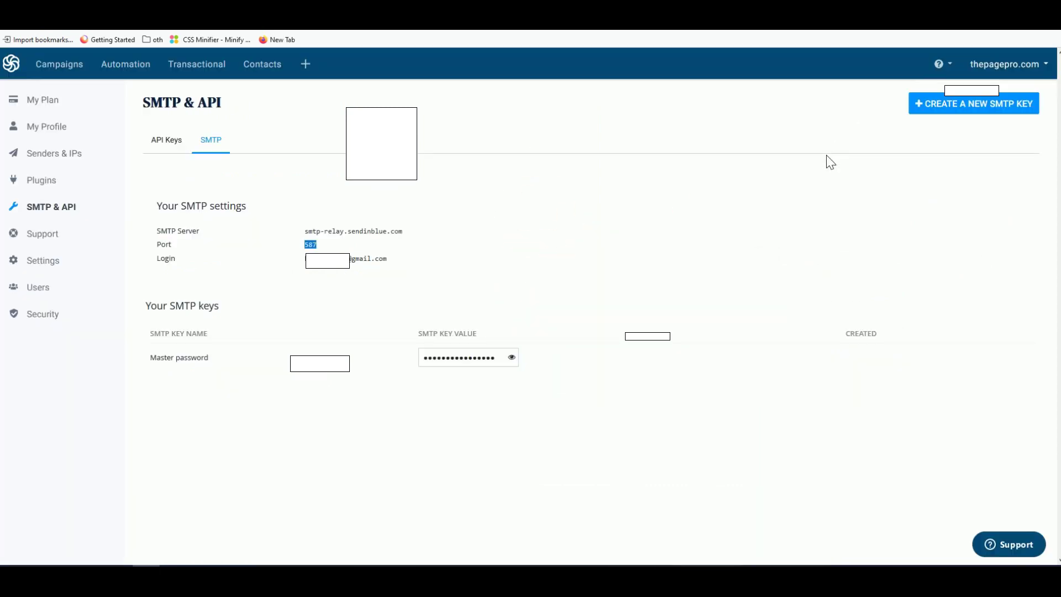
click(1044, 72)
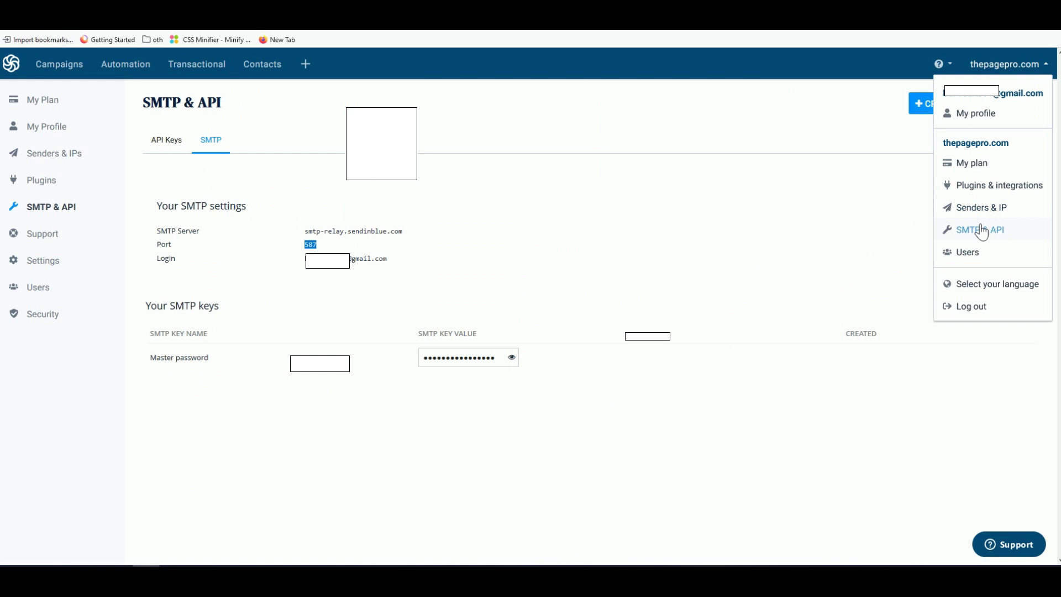
click(773, 238)
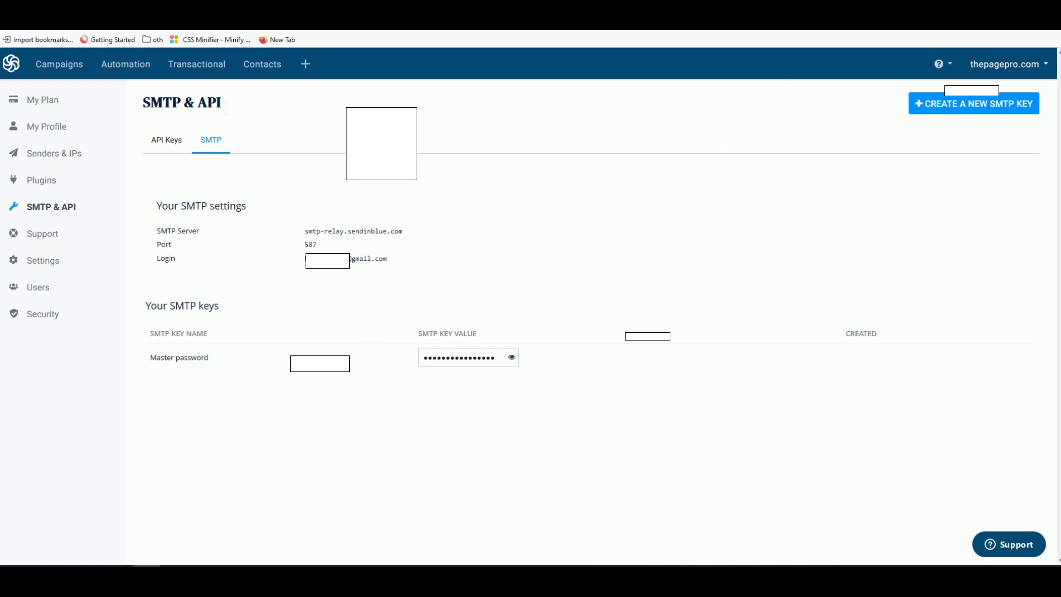
Enter offer Okinawa Flat Belly and subject 'Try this to get your flat belly'.
key(ctrl+Tab)
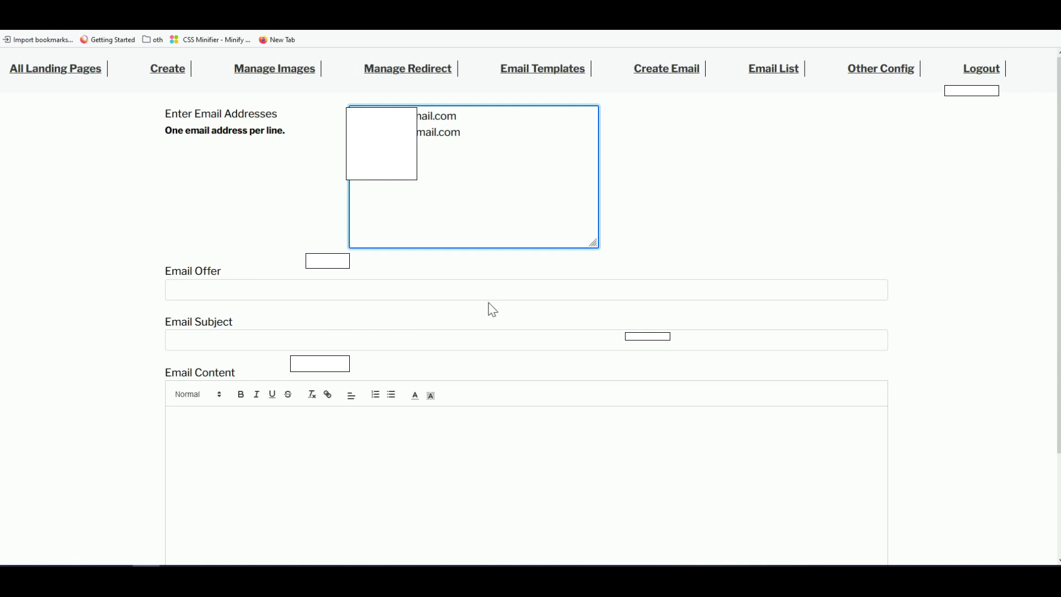
click(229, 294)
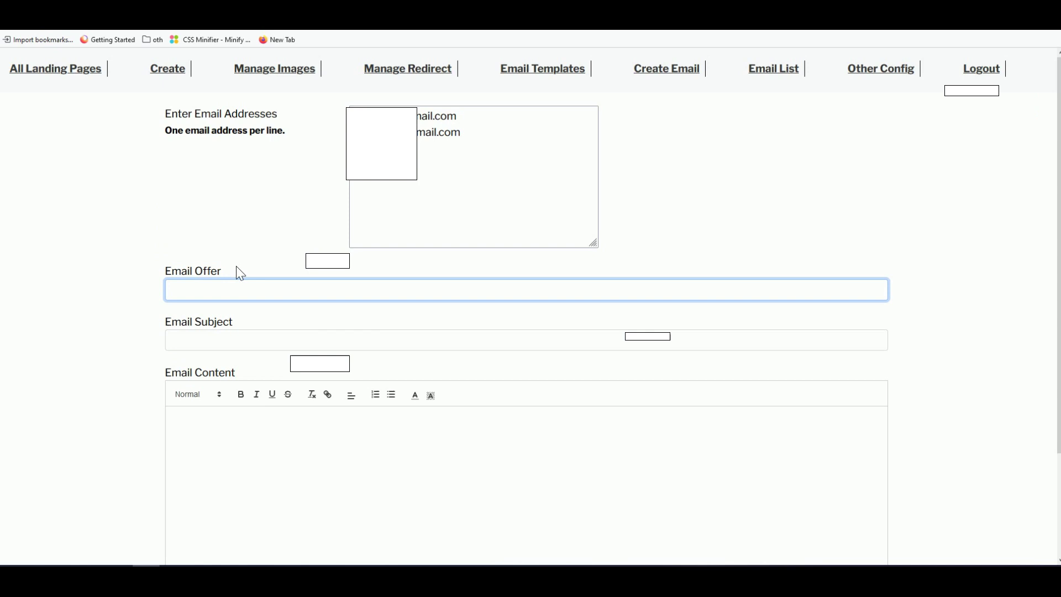
text(Okina)
text(wa Flat Belly)
key(Tab)
text(Try t)
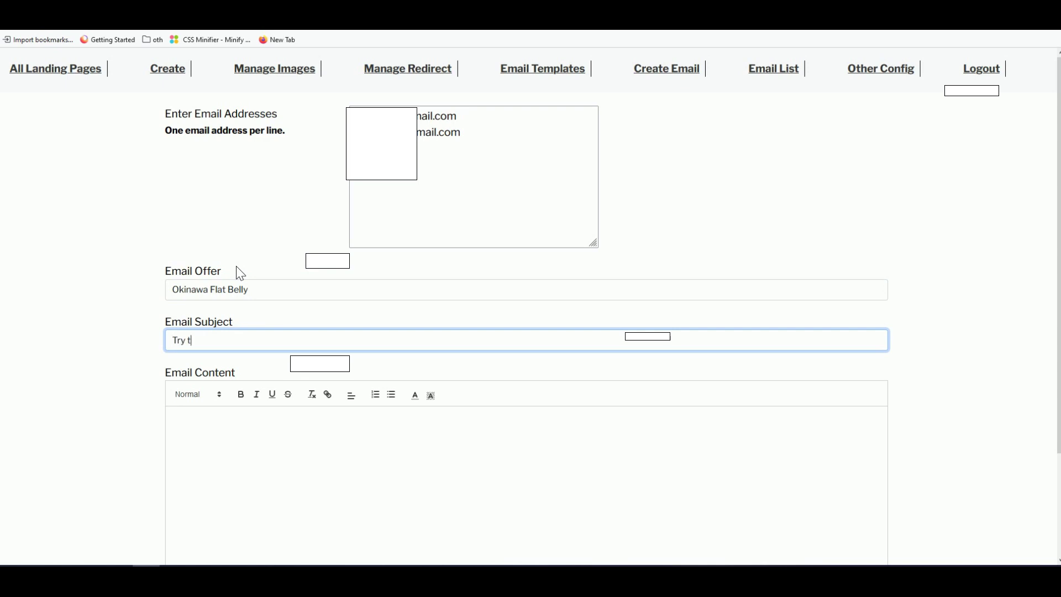
text(his to get)
text( your flat belly)
text(/)
key(BackSpace)
click(258, 469)
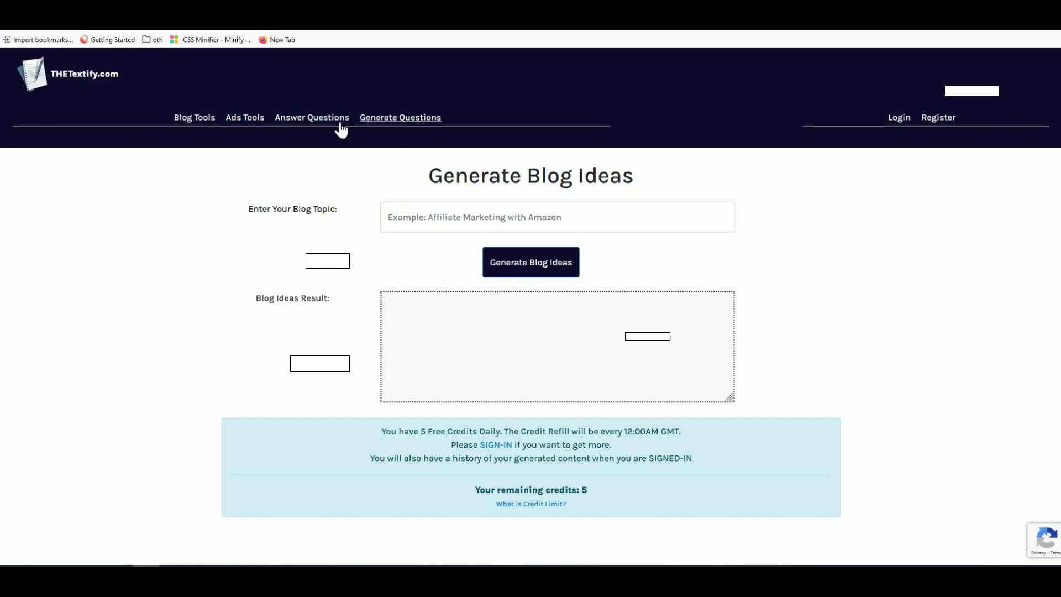
Generate a THETextify paragraph from the flat-belly subject with the blog outline tool.
click(204, 120)
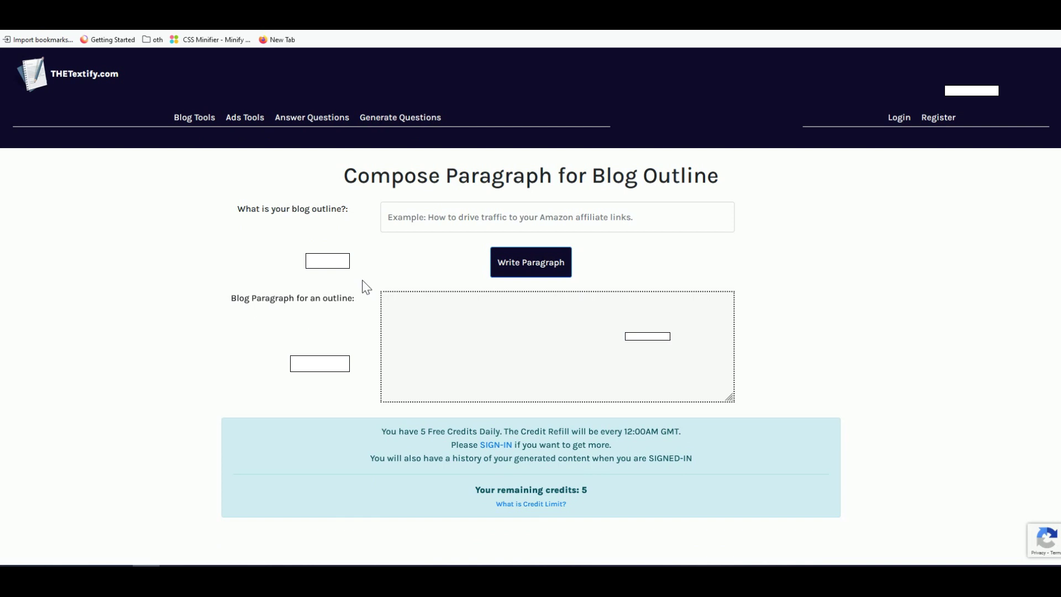
click(498, 218)
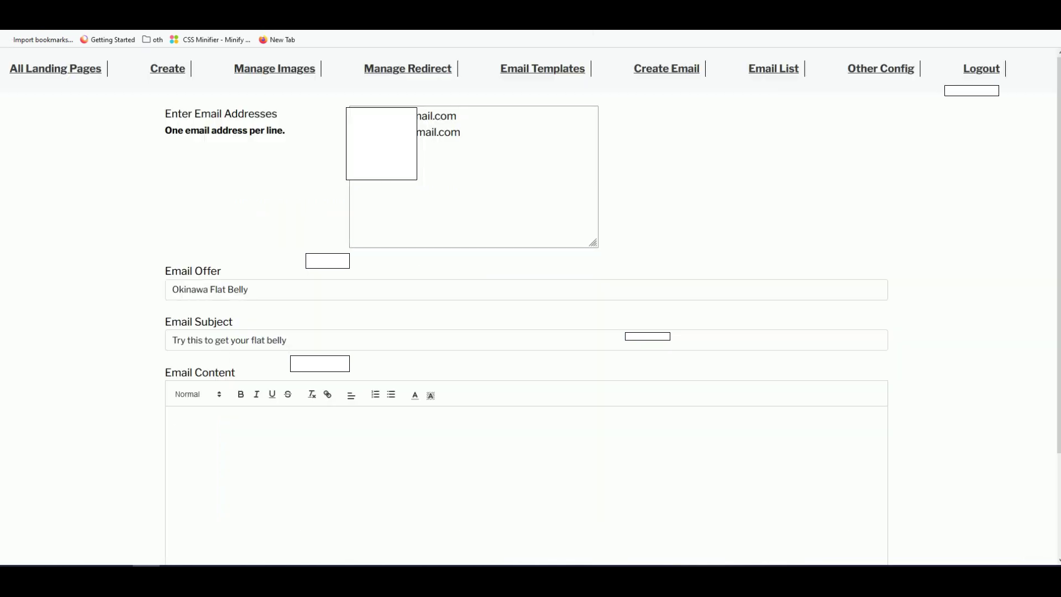
drag(287, 340, 118, 342)
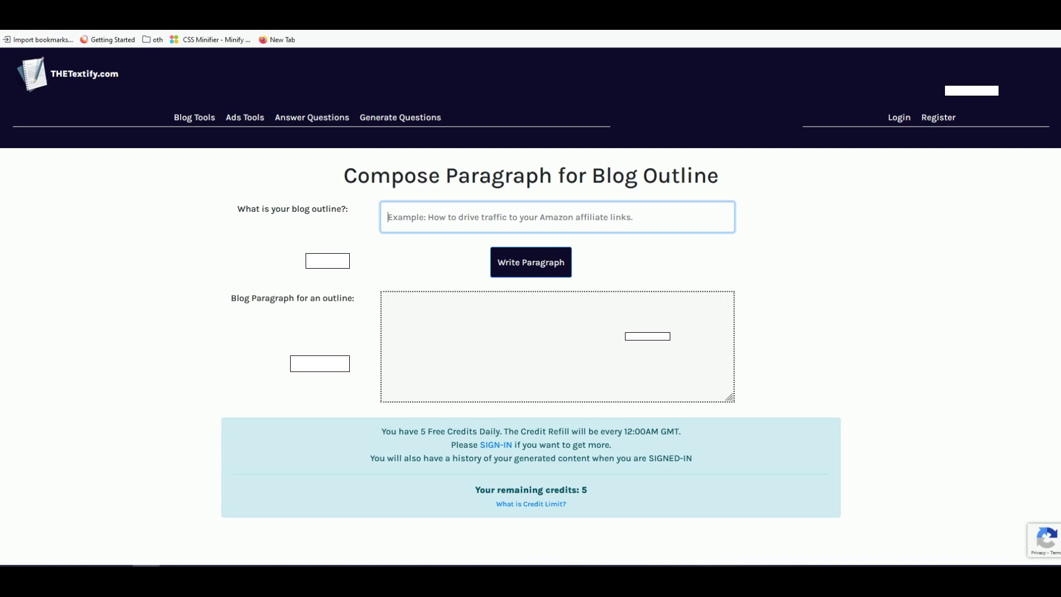
text(Try this to get your flat belly)
click(569, 252)
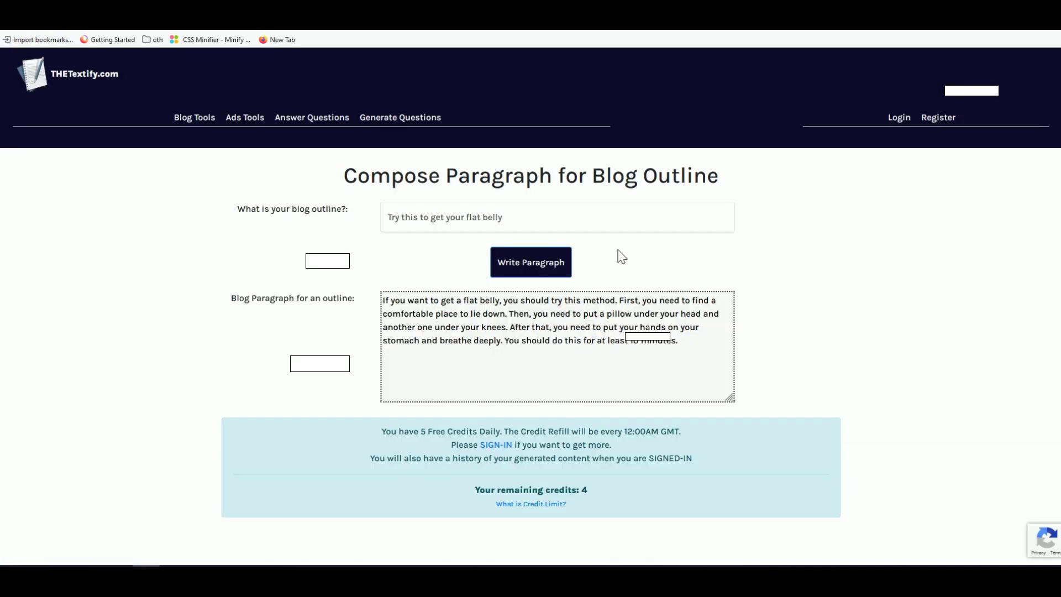
Copy the generated paragraph into ThePagePro's Email Content.
mouse_move(670, 337)
mouse_down()
mouse_move(510, 326)
mouse_move(381, 299)
mouse_up()
right_click(425, 324)
click(440, 385)
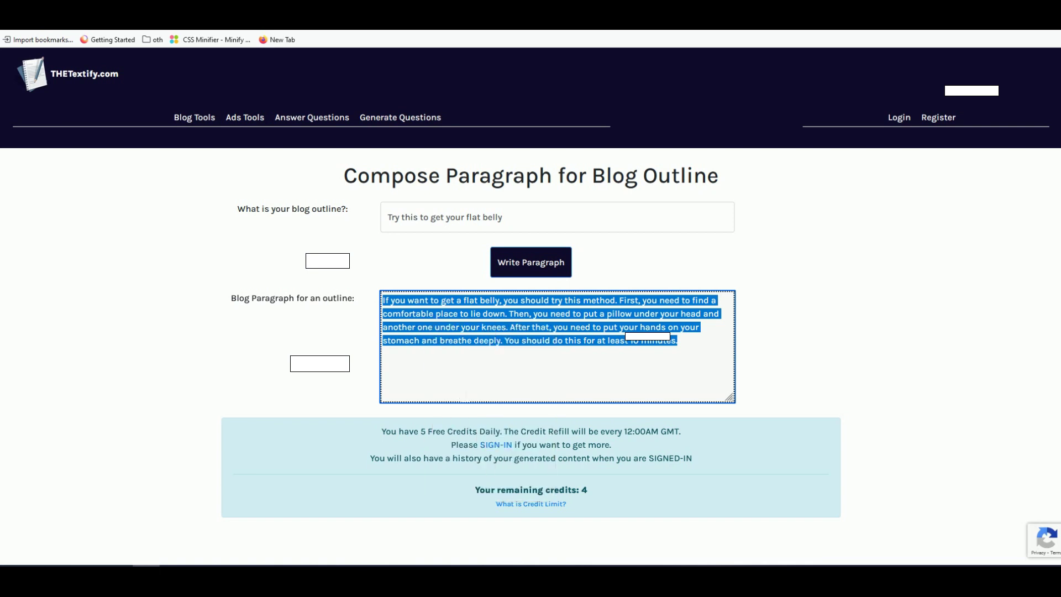
key(ctrl+Tab)
click(257, 469)
key(ctrl+v)
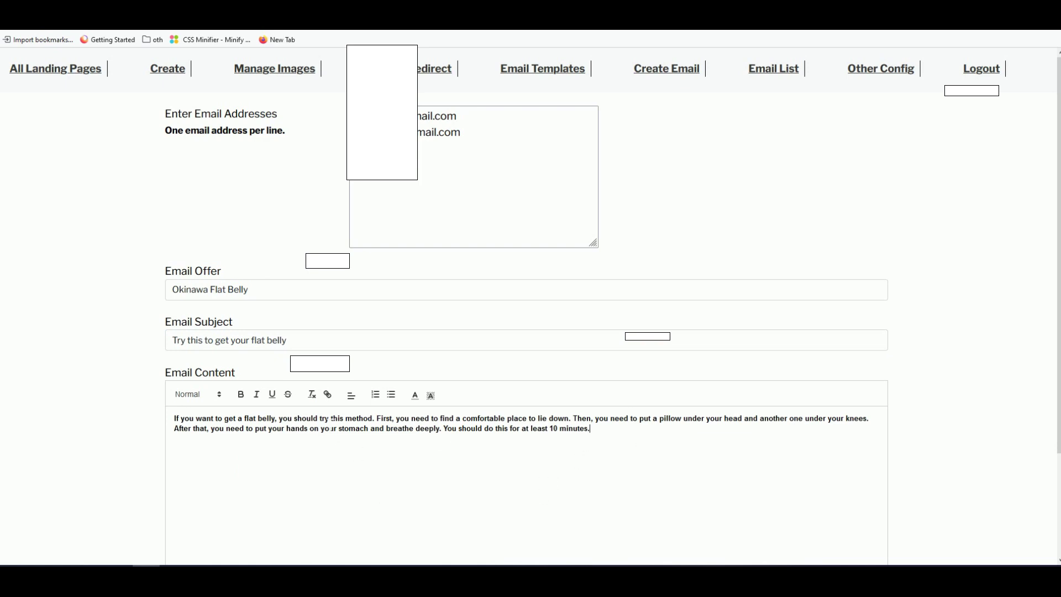
Link the phrase 'try this method', save it, and send the email.
drag(320, 418, 374, 418)
click(328, 395)
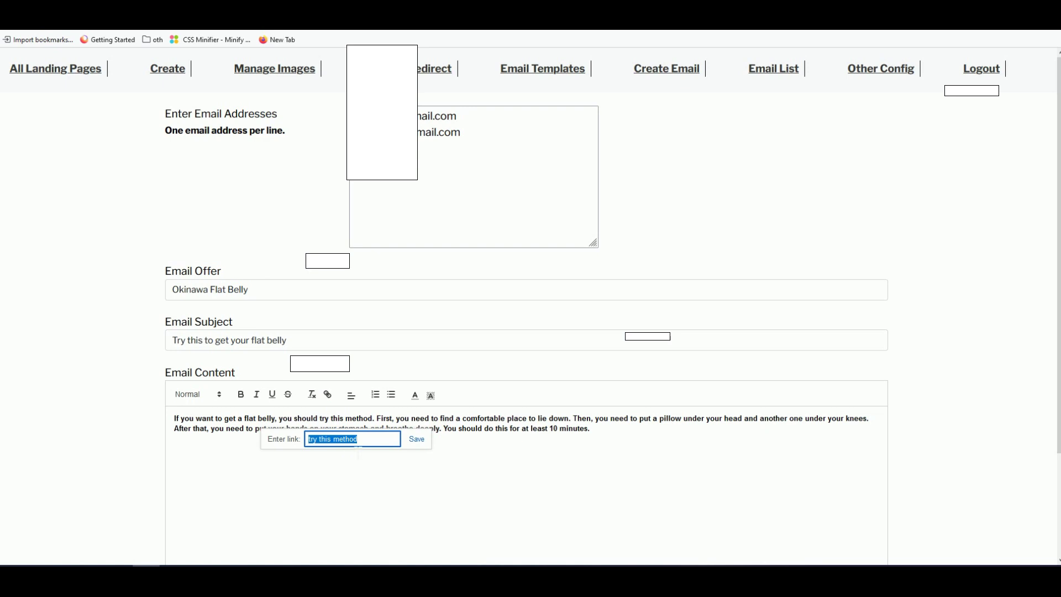
click(417, 439)
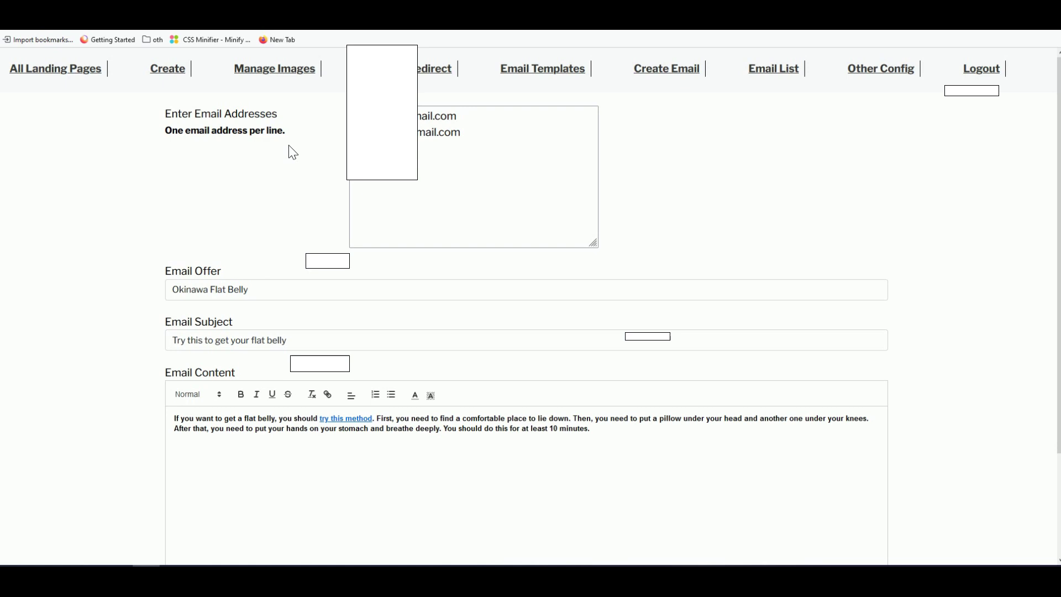
scroll(289, 152, down, 3)
click(207, 476)
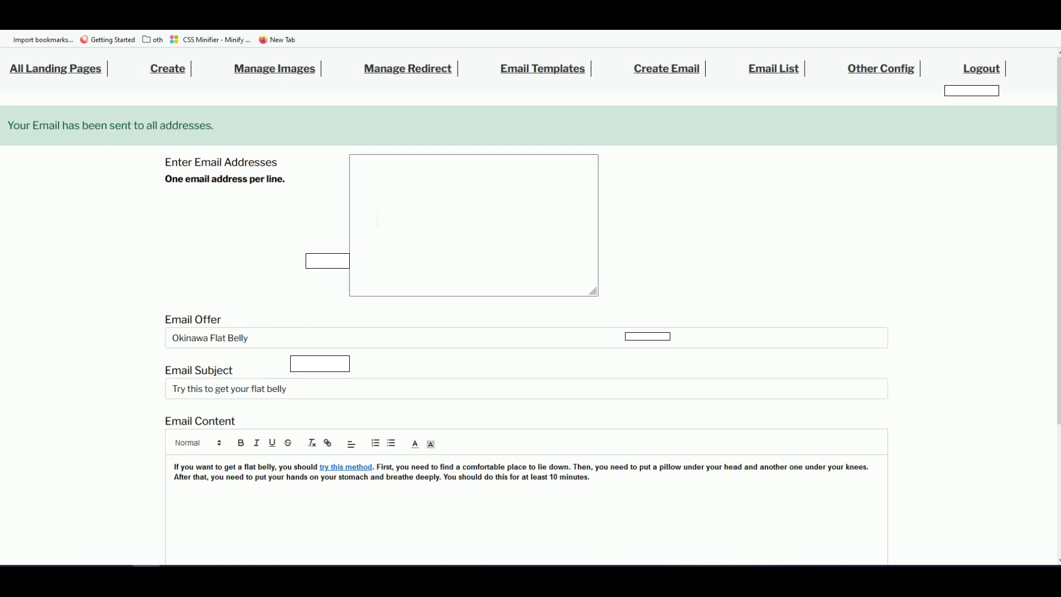
Review the Okinawa Flat Belly template titled 'Try this to get your flat belly', then go to Gmail.
click(534, 70)
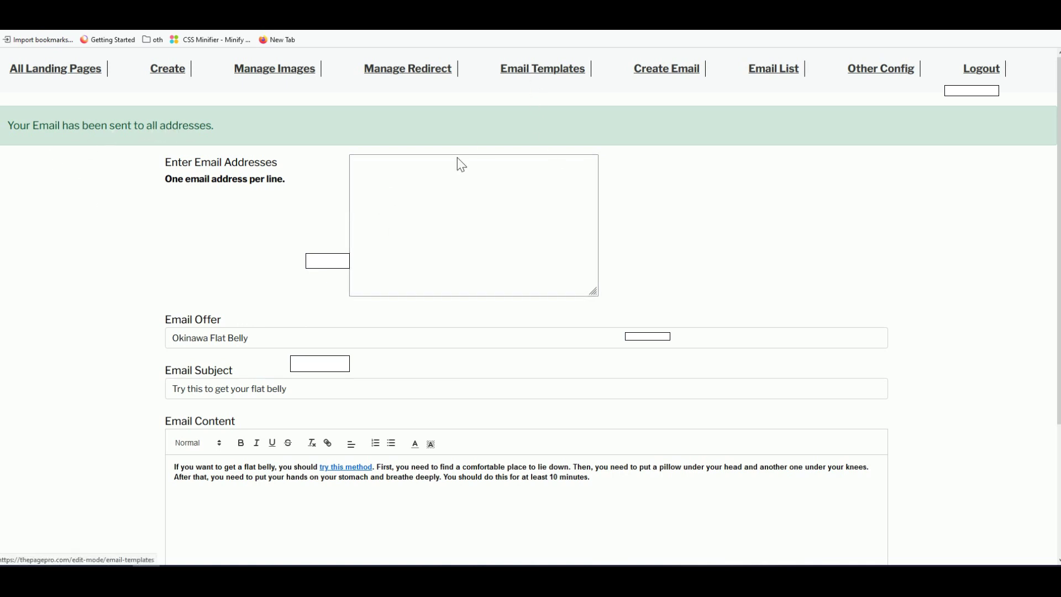
double_click(229, 186)
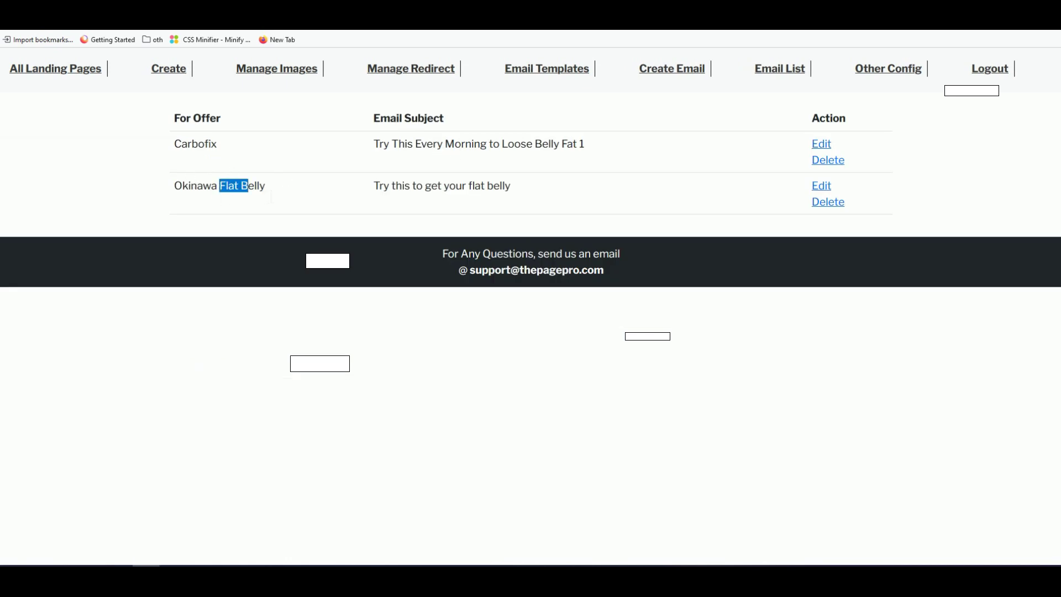
double_click(418, 187)
click(418, 186)
triple_click(478, 199)
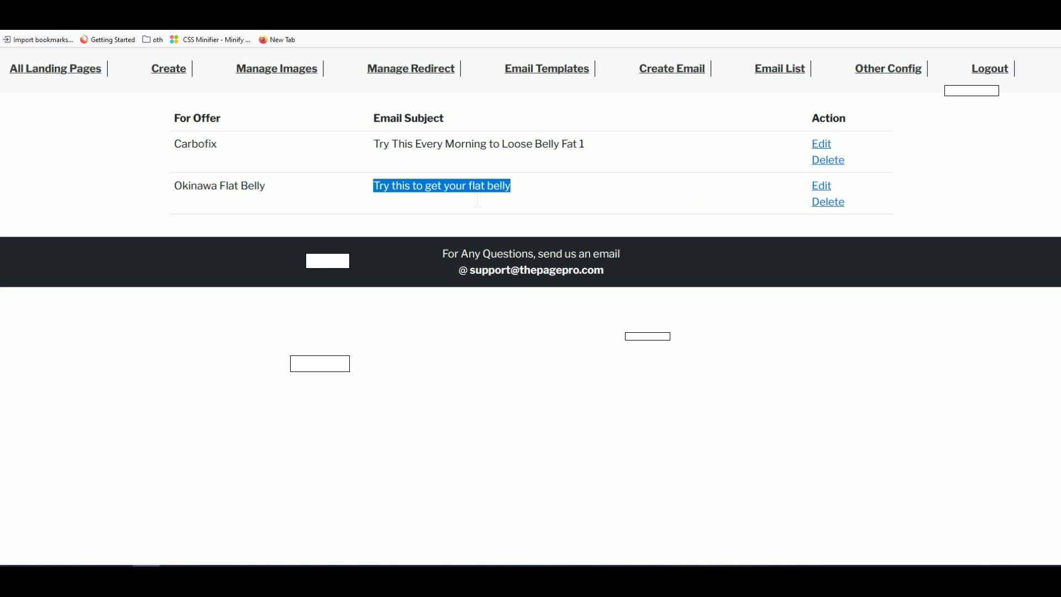
key(alt+Tab)
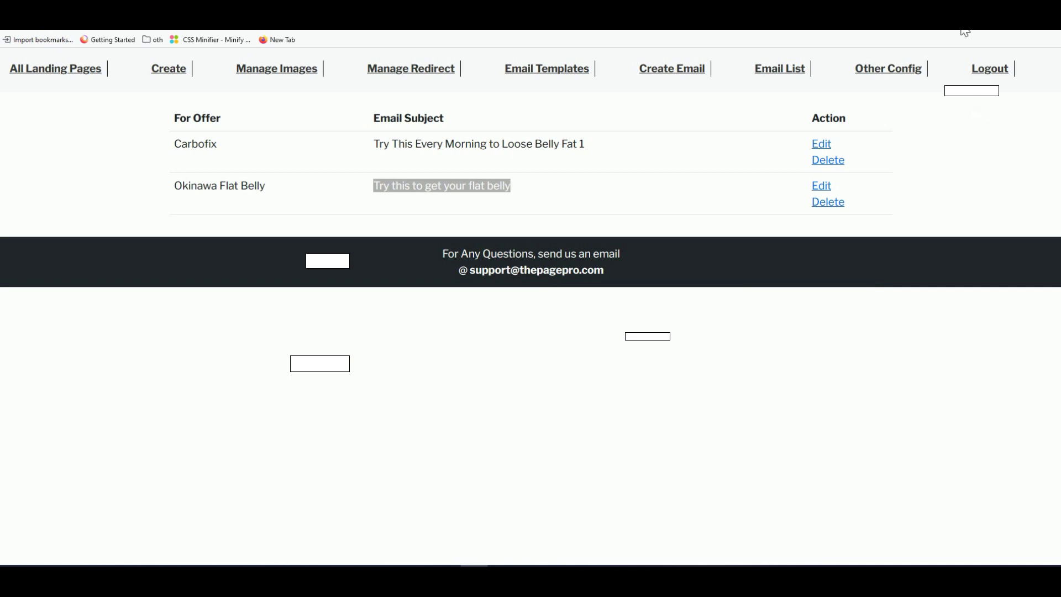
key(ctrl+Tab)
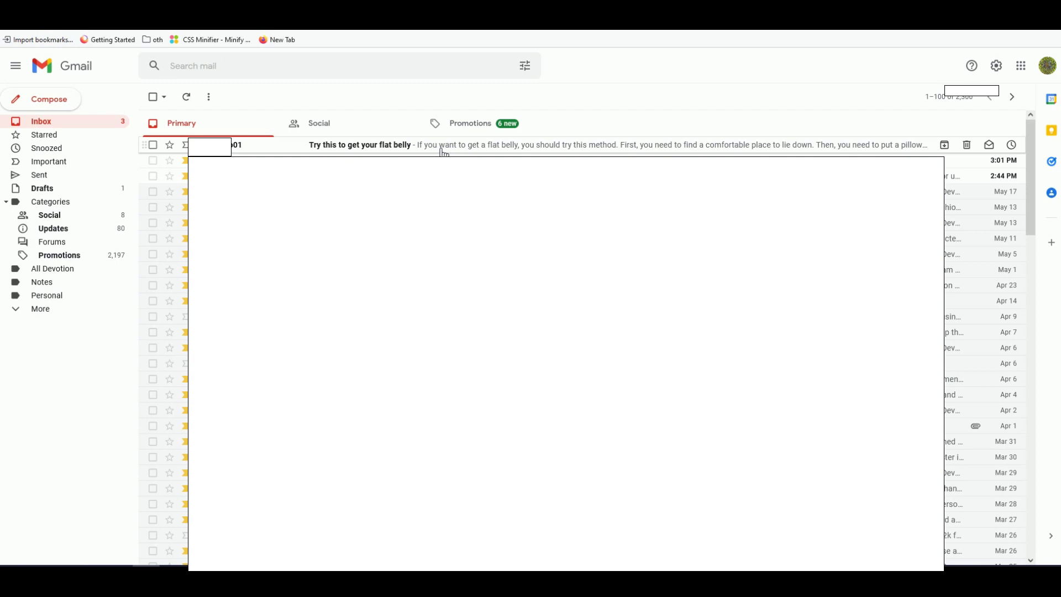
Open the received 'Try this to get your flat belly' email and read its body text.
click(363, 146)
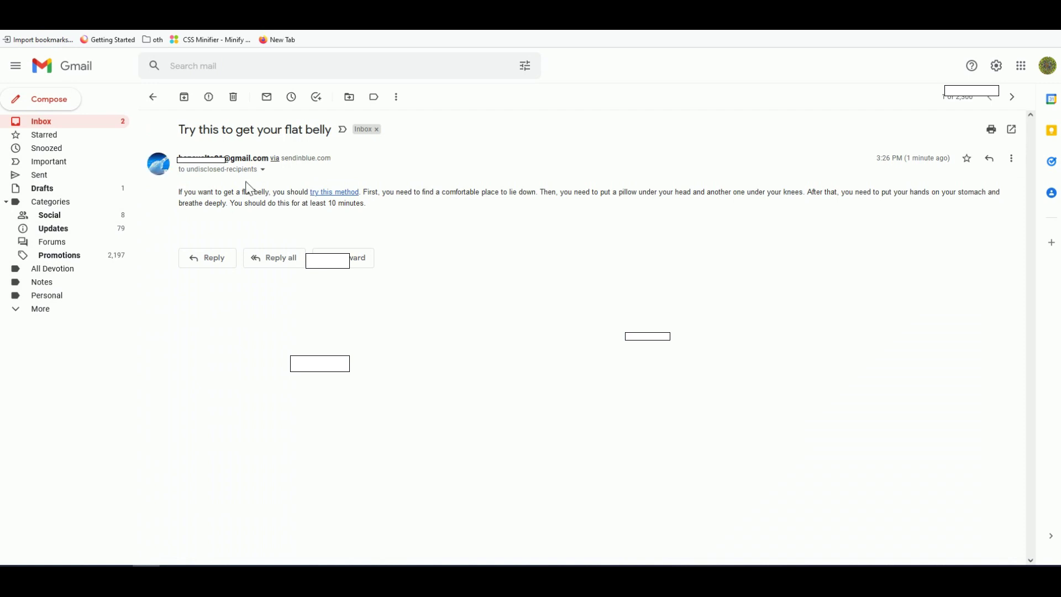
drag(387, 218, 264, 176)
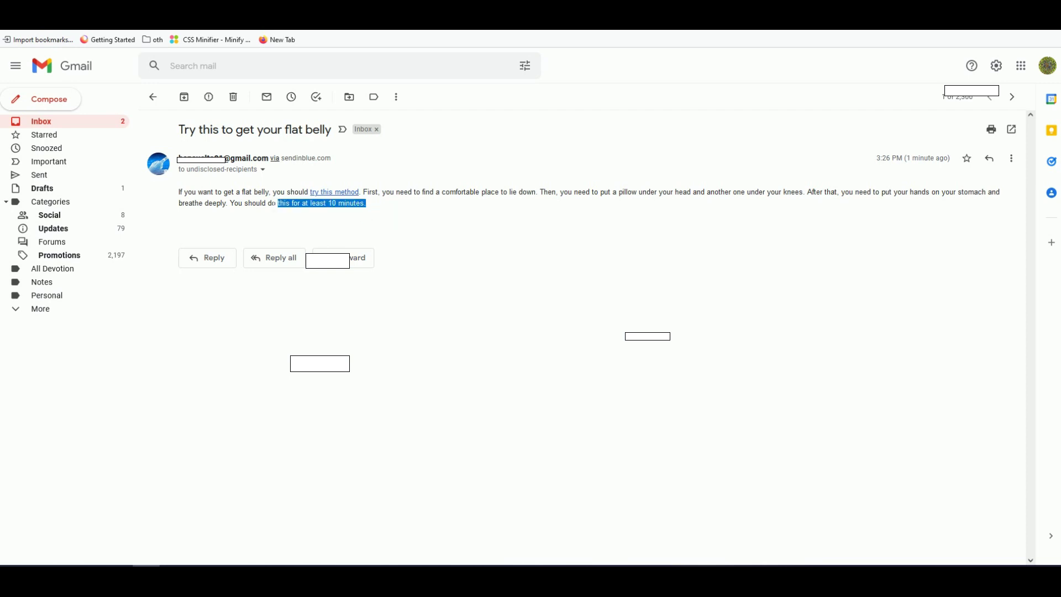
click(264, 177)
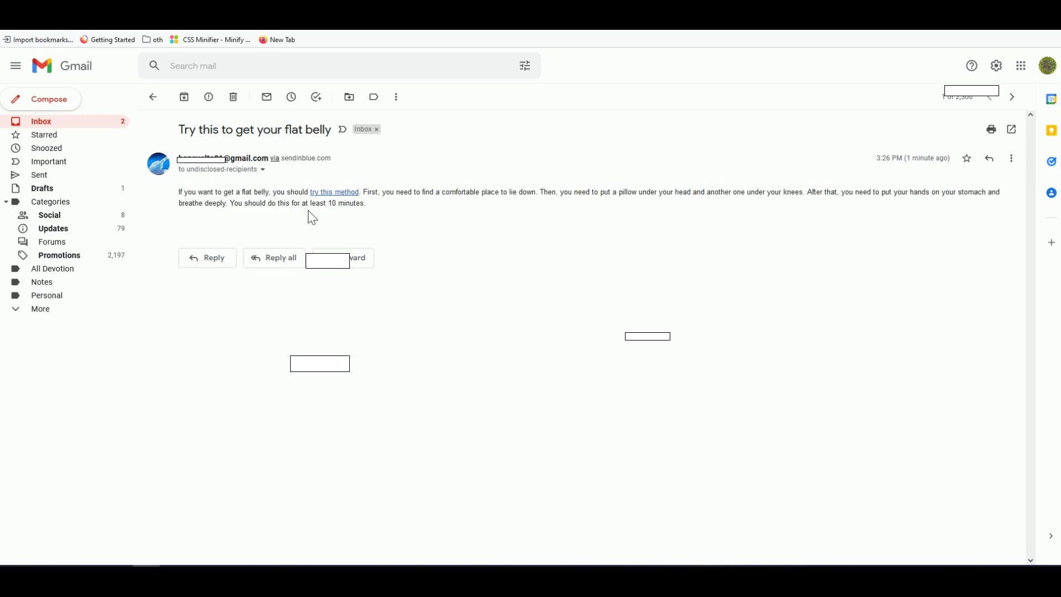
Check the sender details for sendinblue.com delivery and review the paragraph with its link.
click(262, 170)
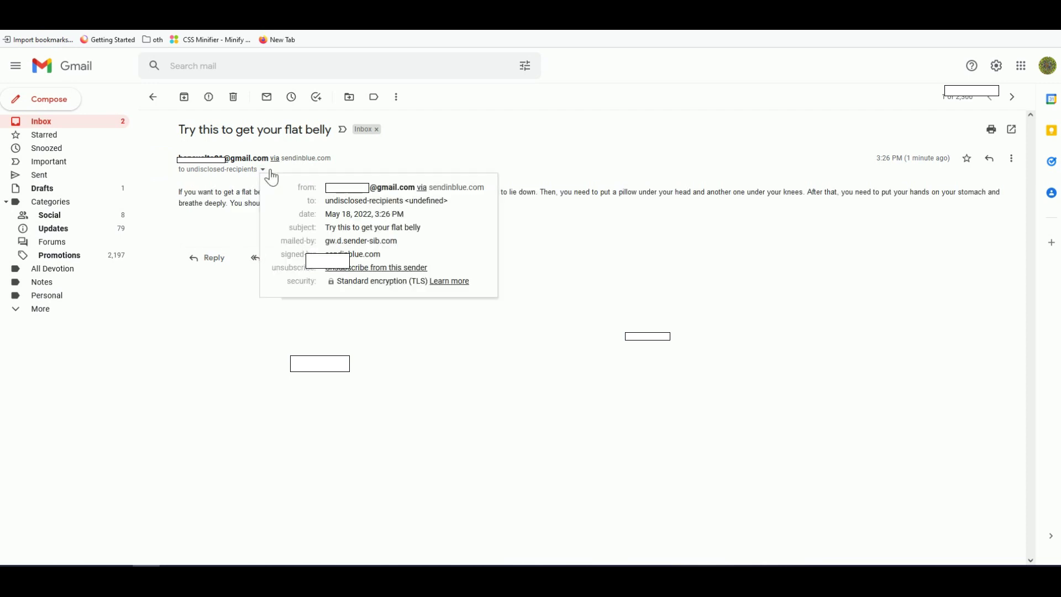
click(618, 218)
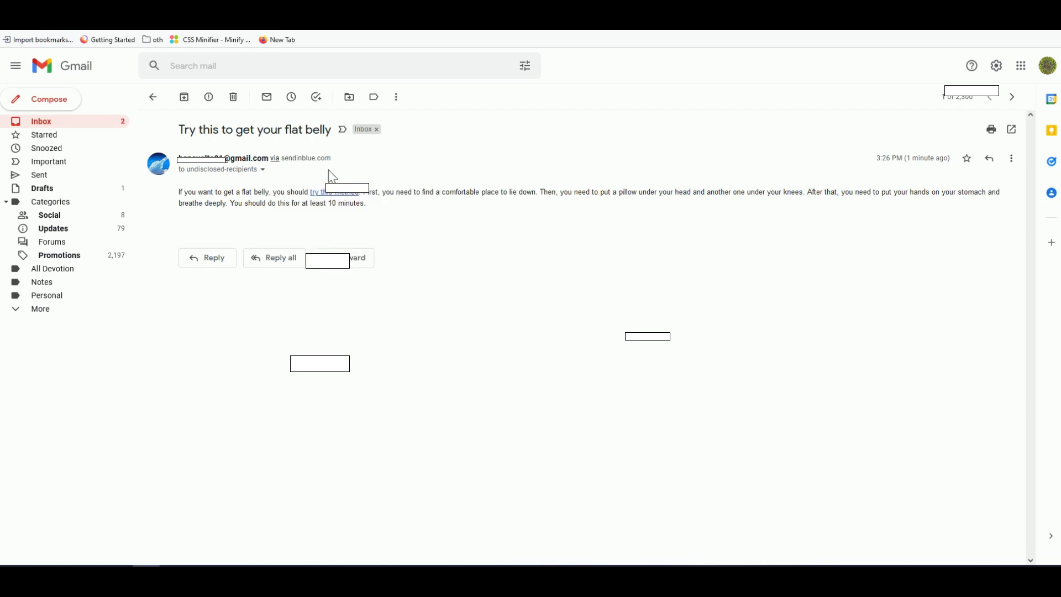
click(264, 171)
click(585, 197)
drag(448, 218, 194, 201)
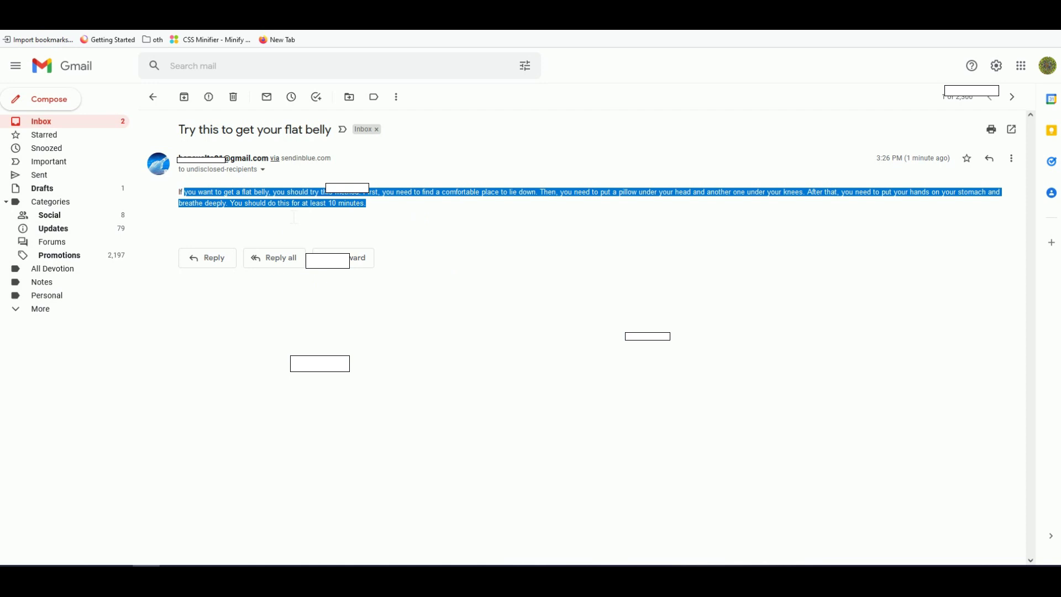
click(400, 220)
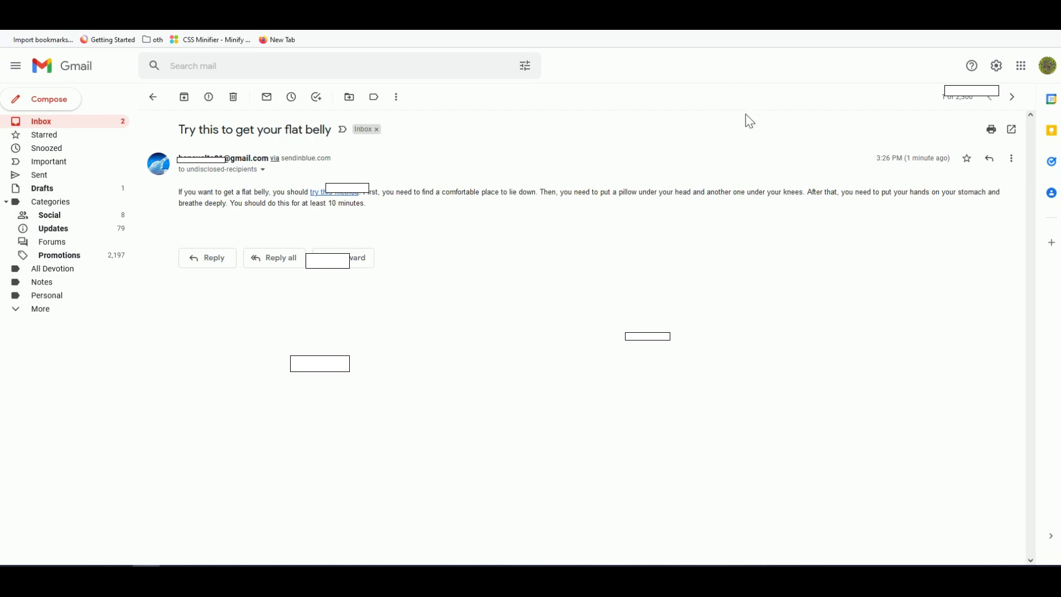
Return to ThePagePro and bring up a new blank Create Email form.
key(ctrl+Tab)
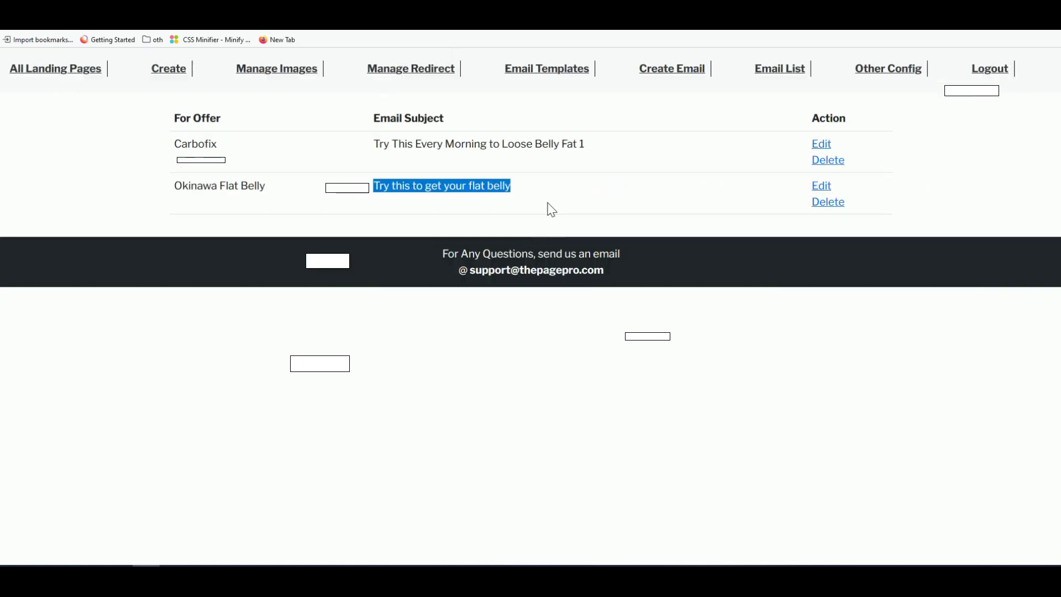
click(551, 209)
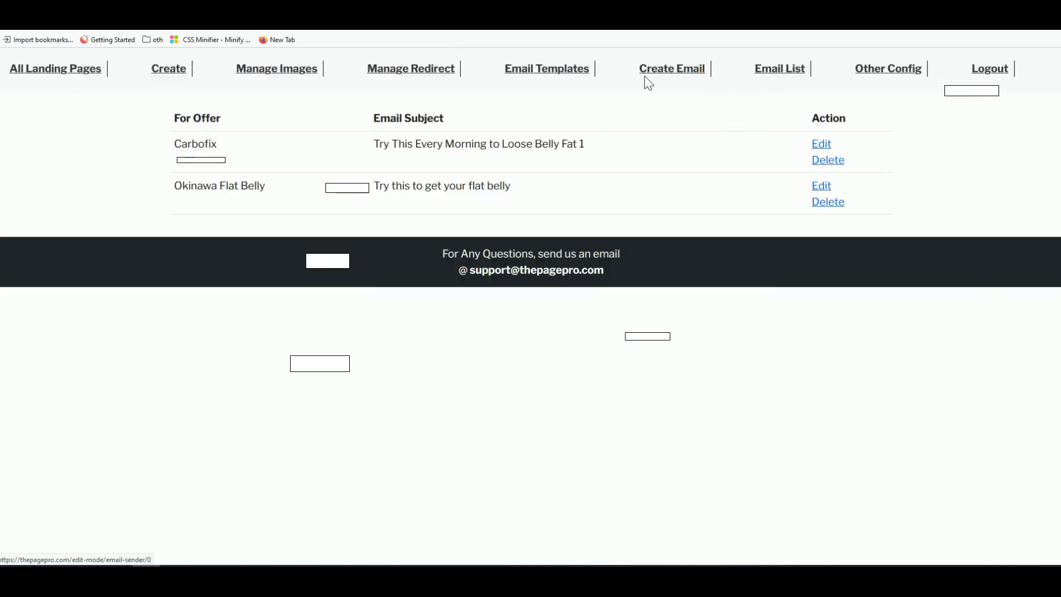
click(664, 70)
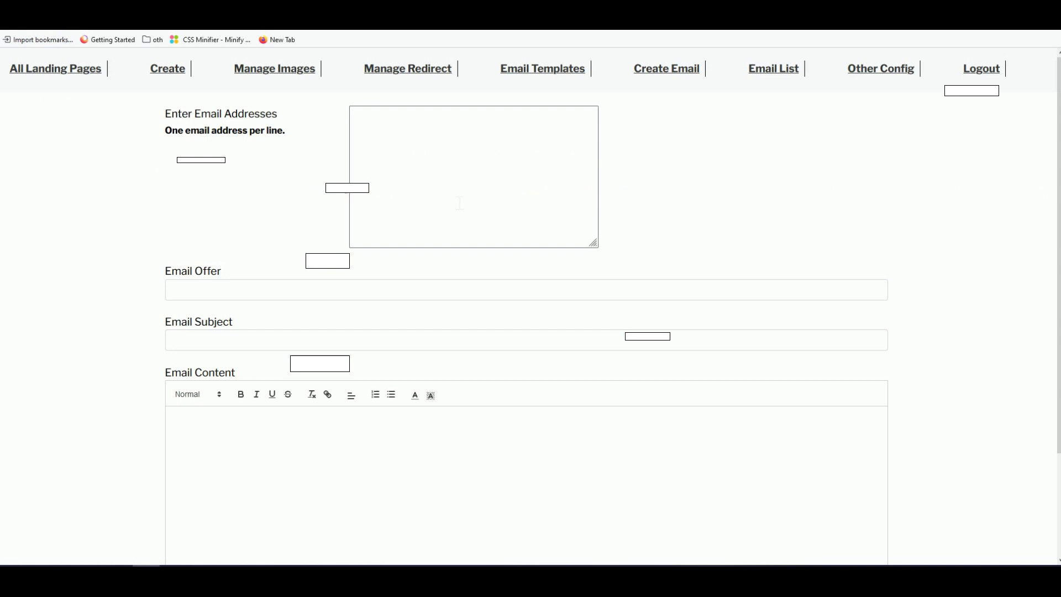
click(701, 175)
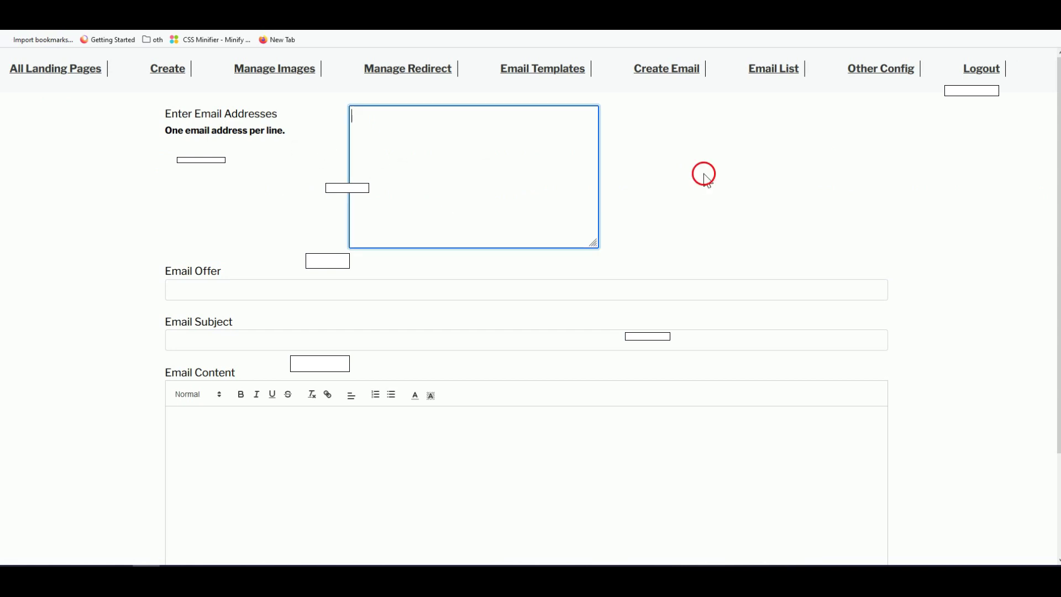